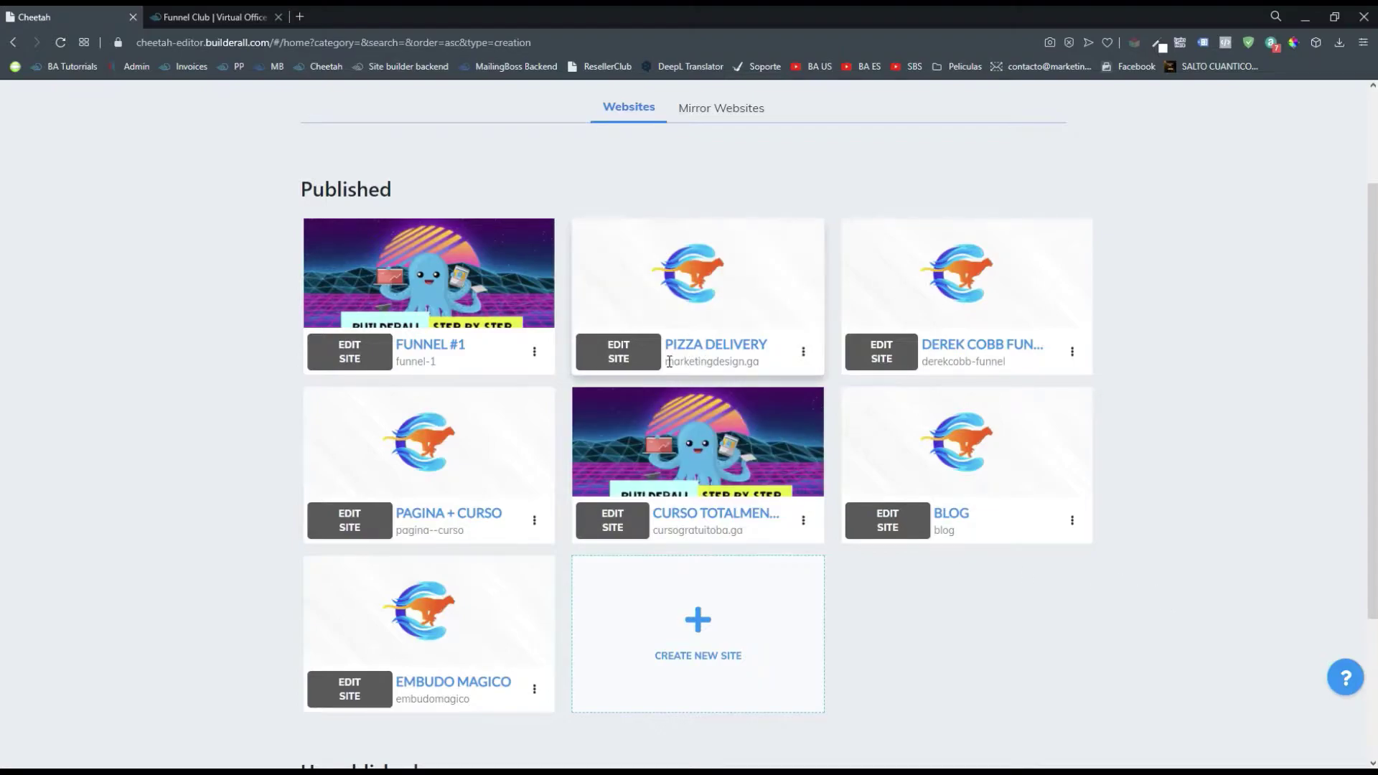
Highlight the marketingdesign.ga and cursogratuitoba.ga subdomains on the site cards
drag(669, 362, 762, 361)
click(772, 360)
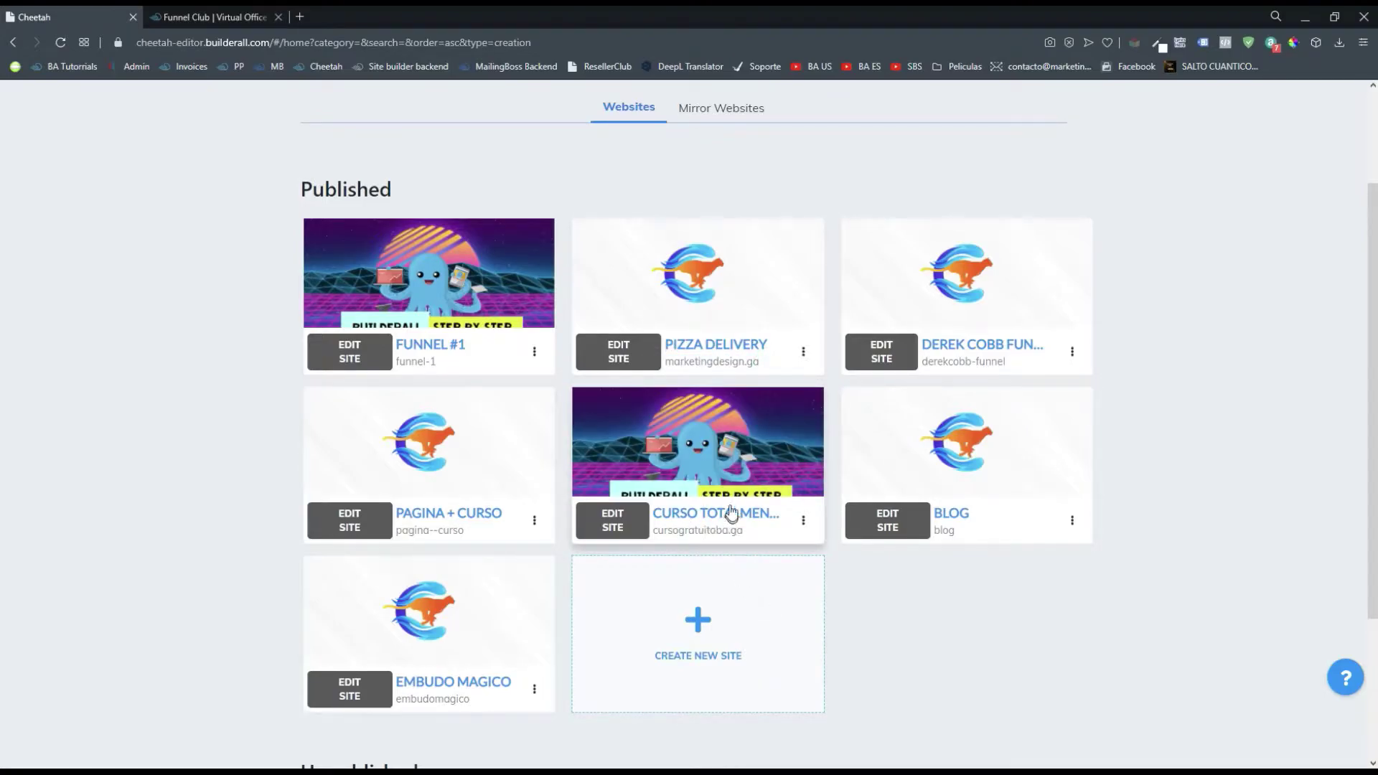
drag(689, 529, 742, 529)
click(752, 529)
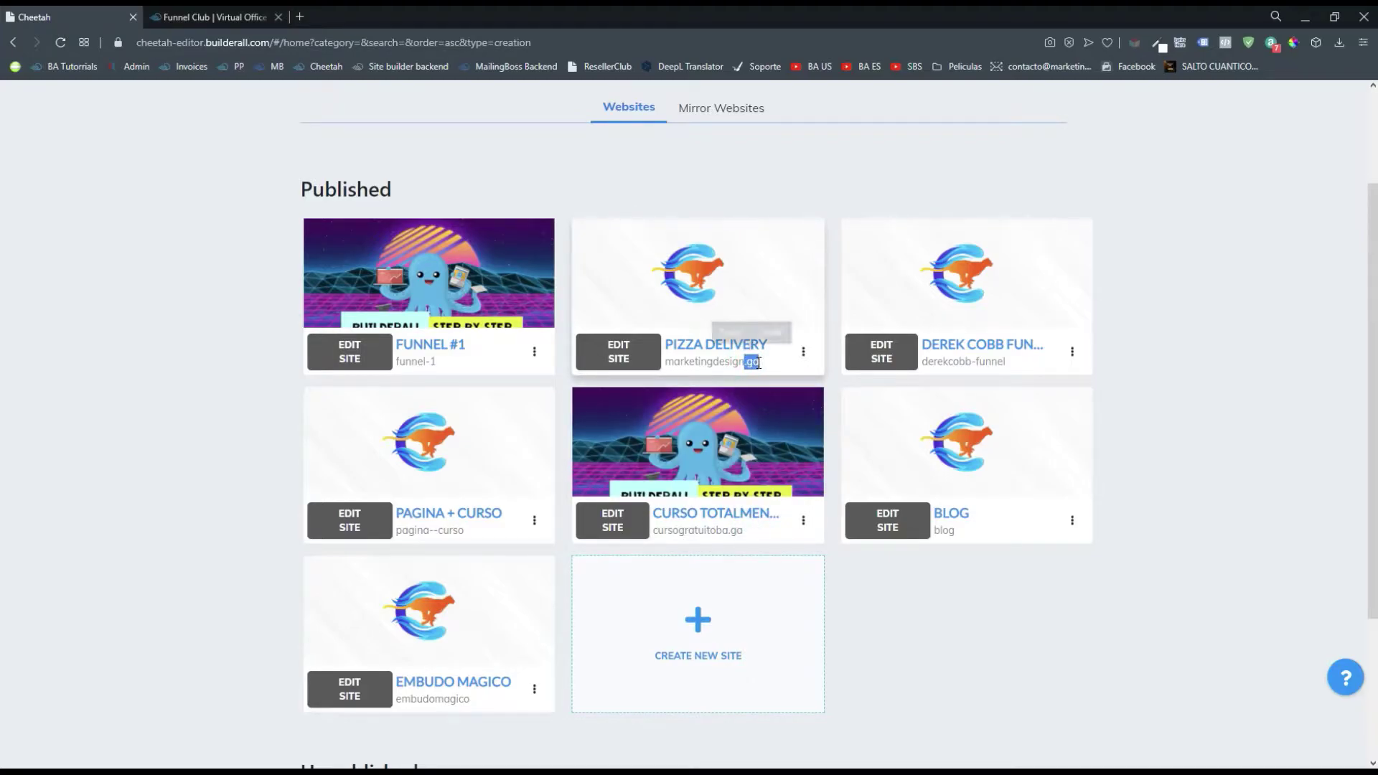
Point out the Funnel #1, derekcobb-funnel, Blog and pagina--curso subdomains, then show the office's Funnel Club tab
click(438, 362)
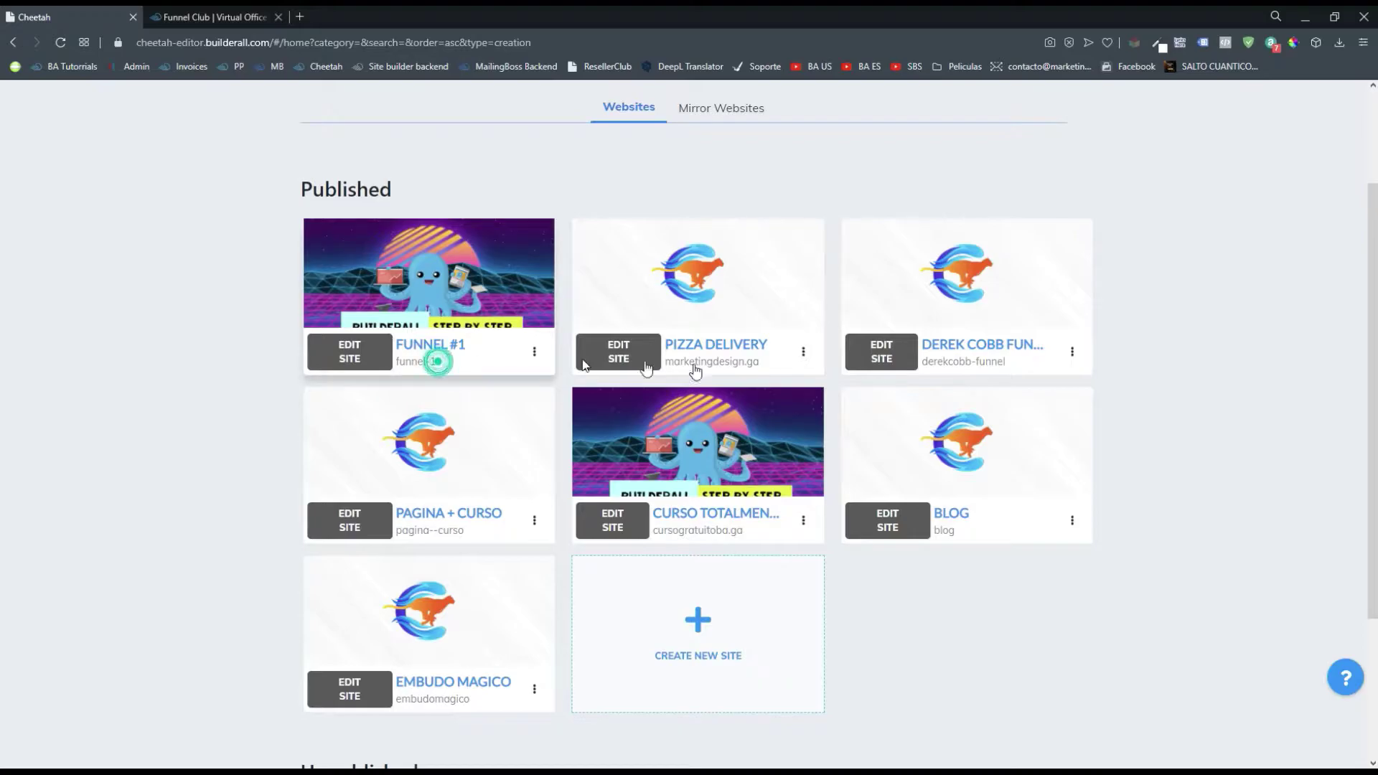
drag(1010, 361, 992, 362)
click(968, 532)
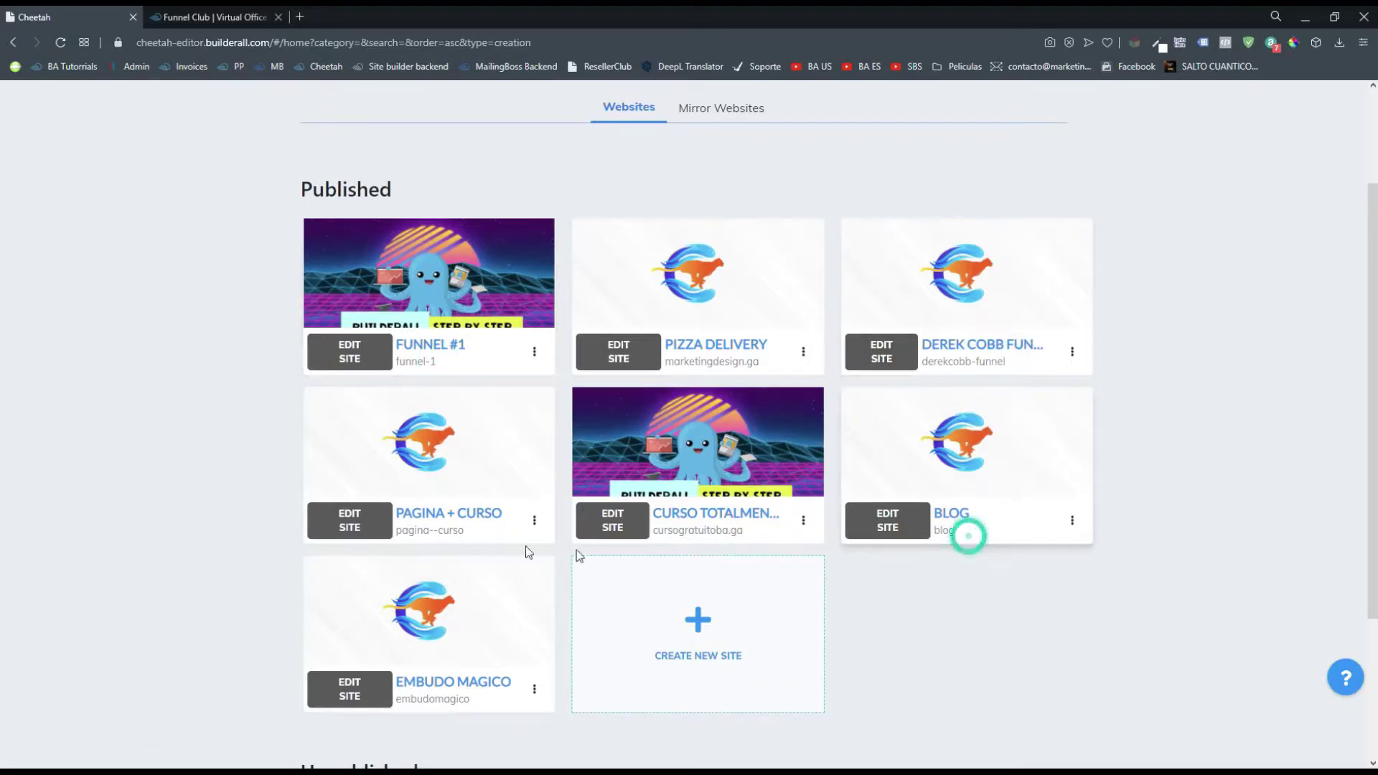
drag(465, 531, 447, 531)
click(471, 701)
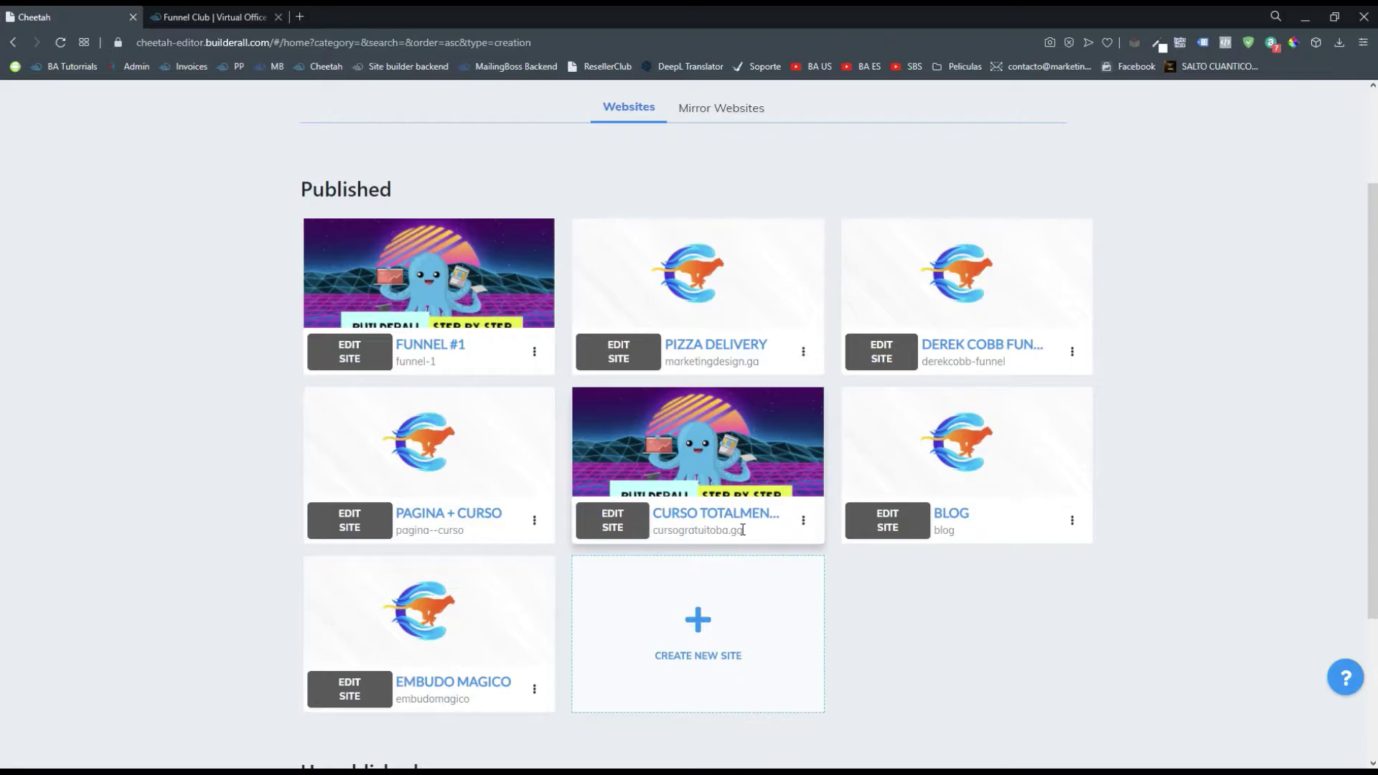
click(227, 24)
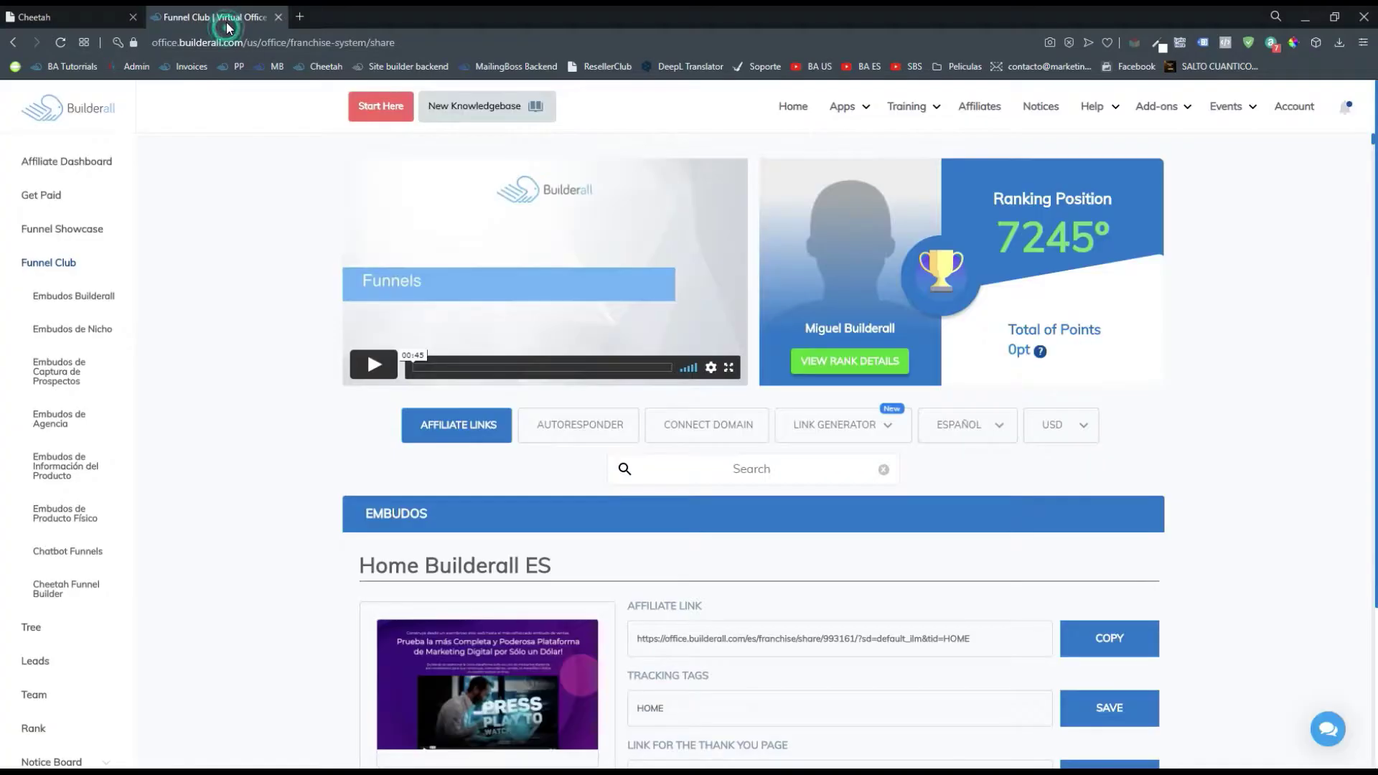
View the Builderall office apps home page, then end on Cheetah's seven-site Websites list
click(789, 109)
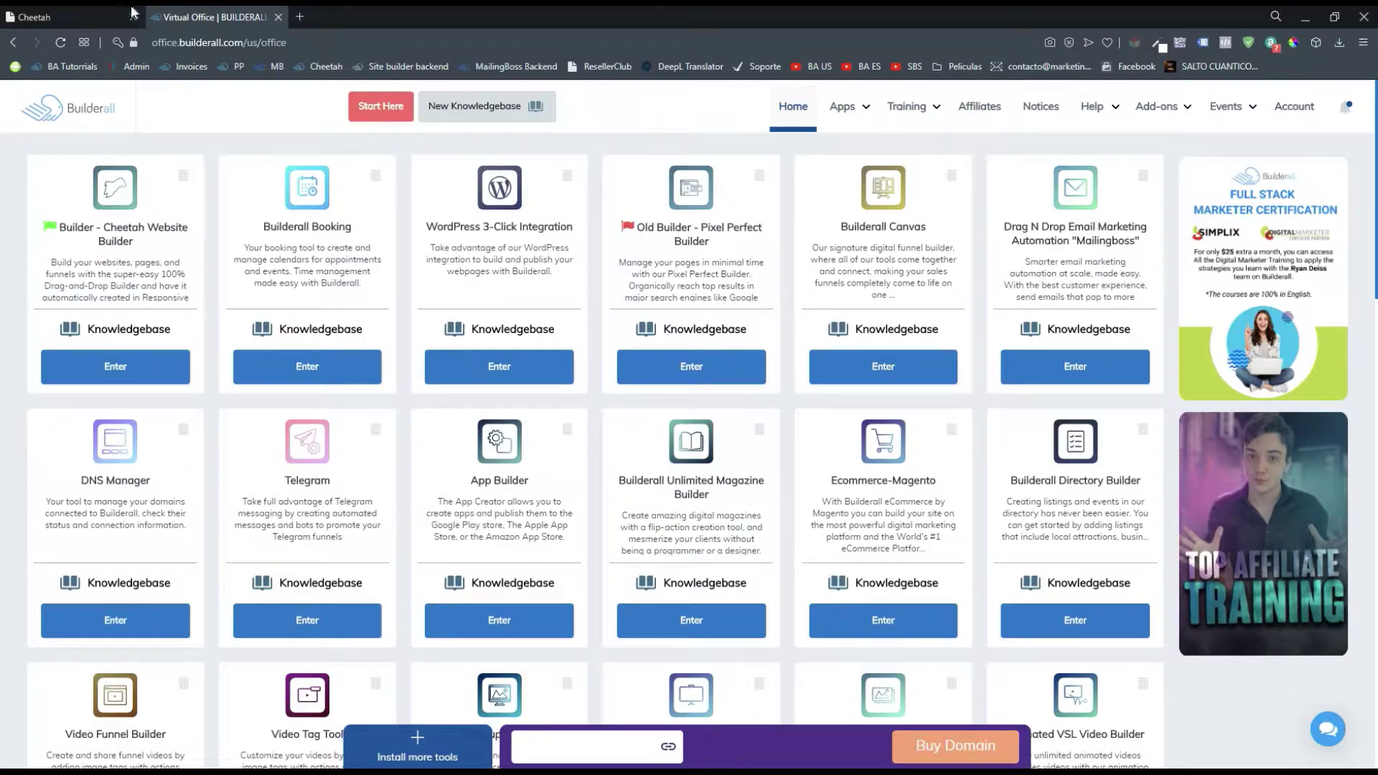
click(108, 17)
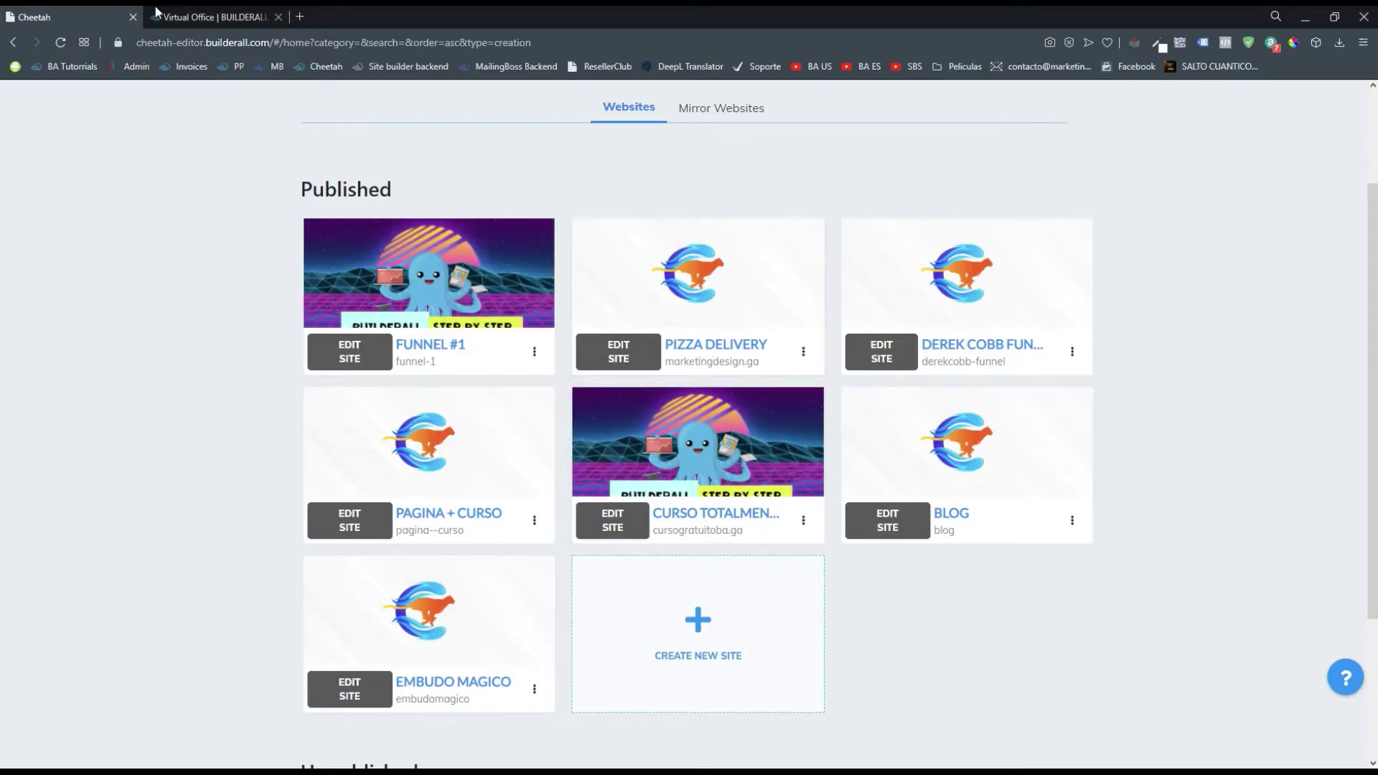
click(190, 15)
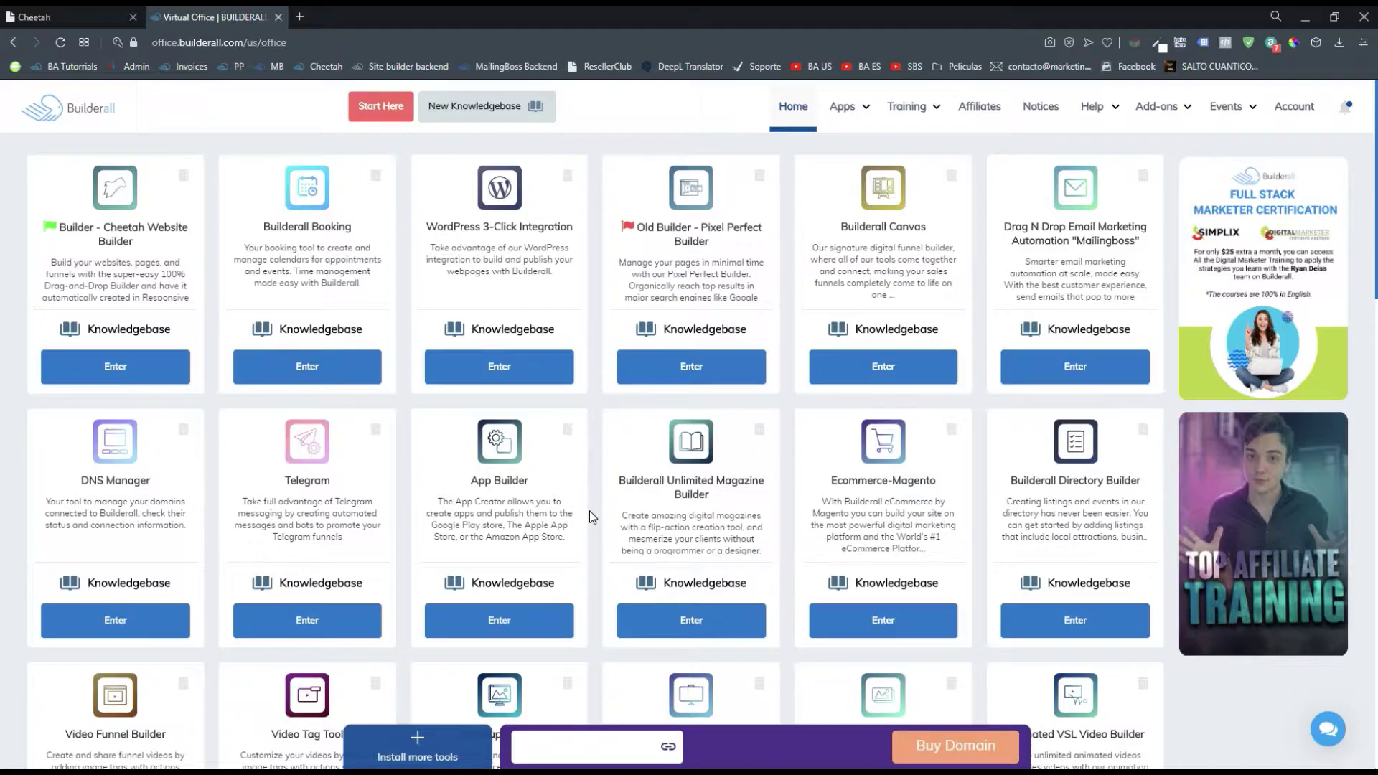
click(81, 7)
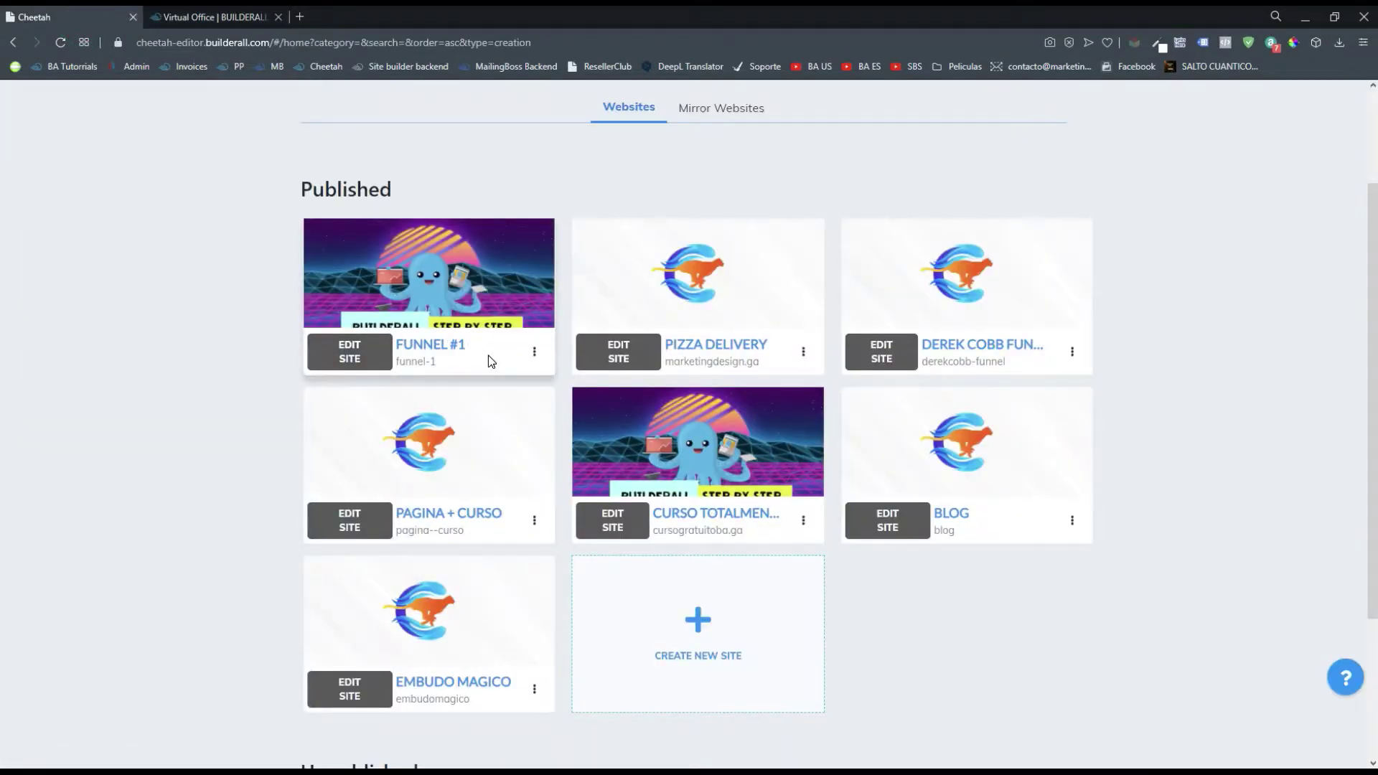
Preview Connect Domain for FUNNEL #1, cancel it, and start a new browser tab
click(532, 355)
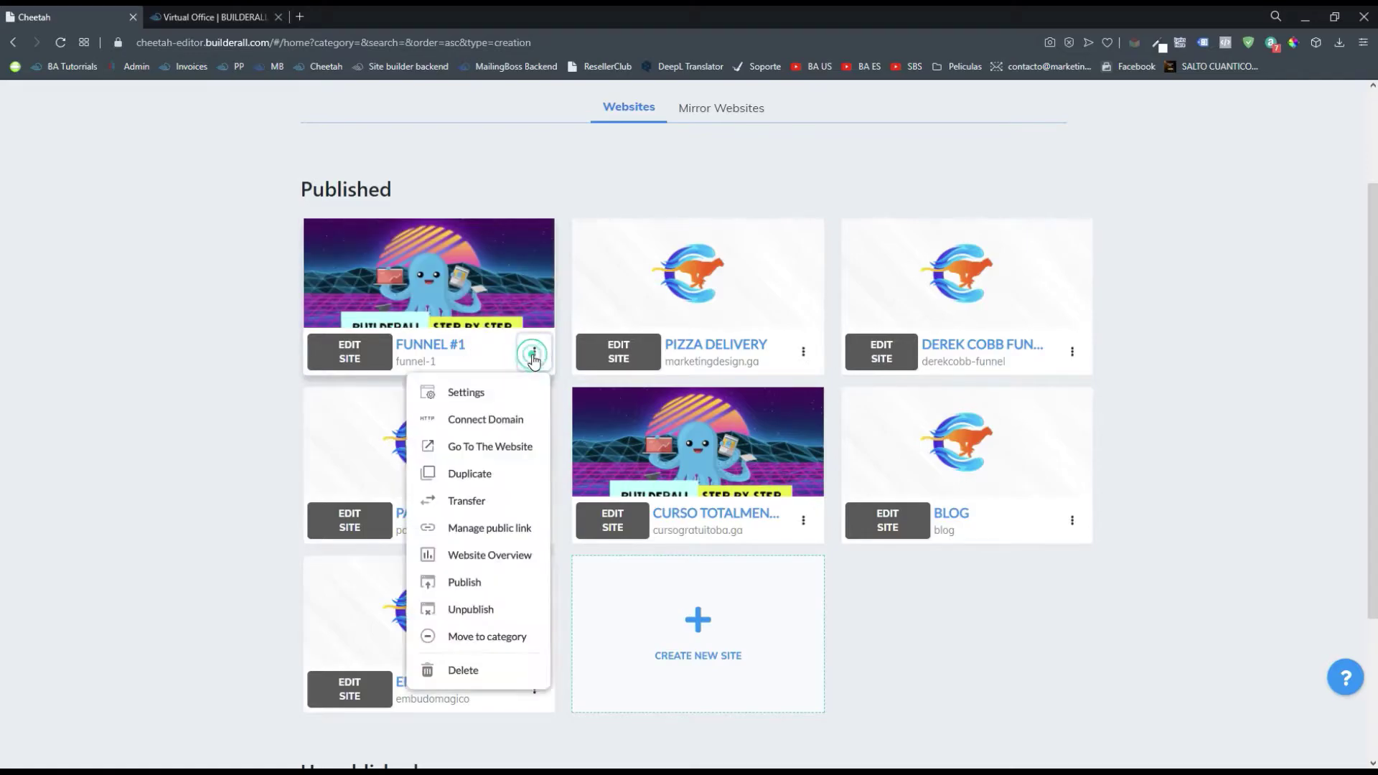
click(510, 425)
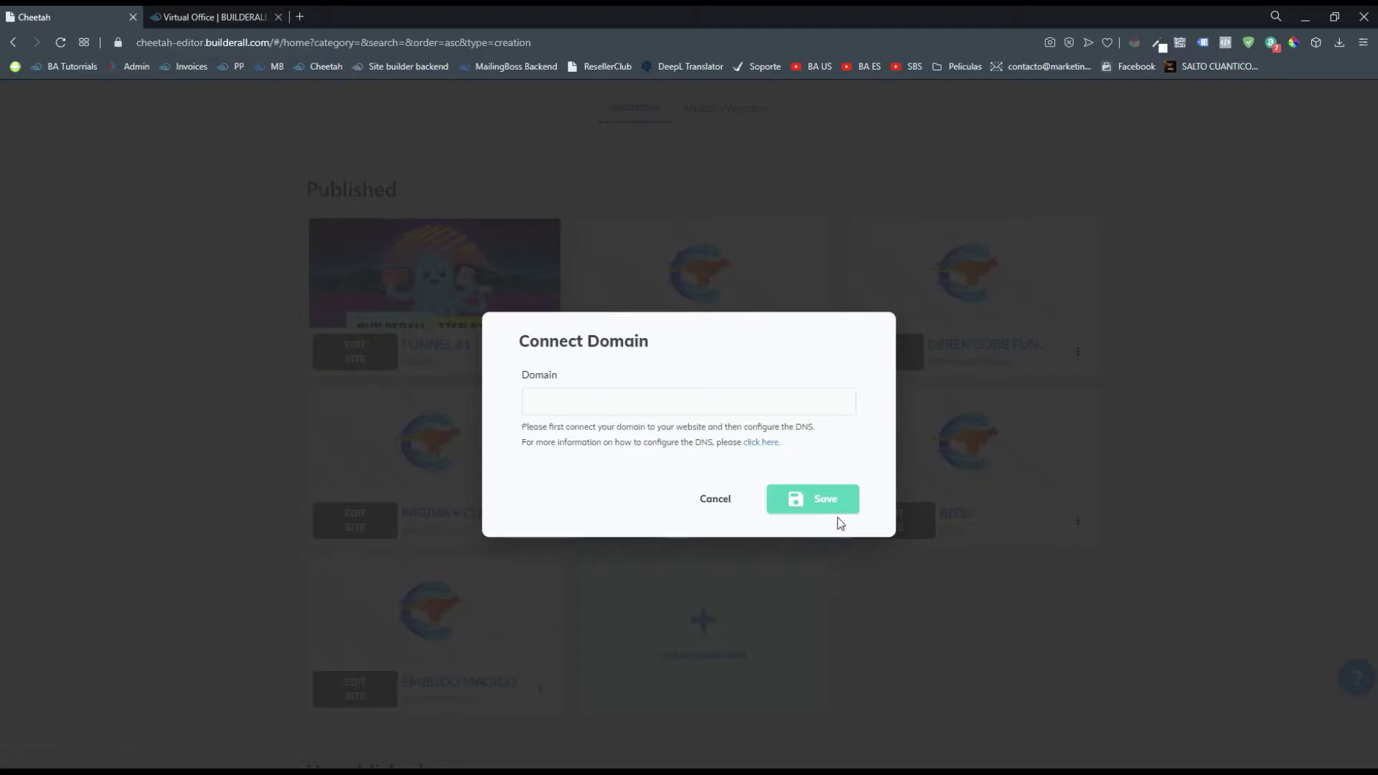
click(733, 503)
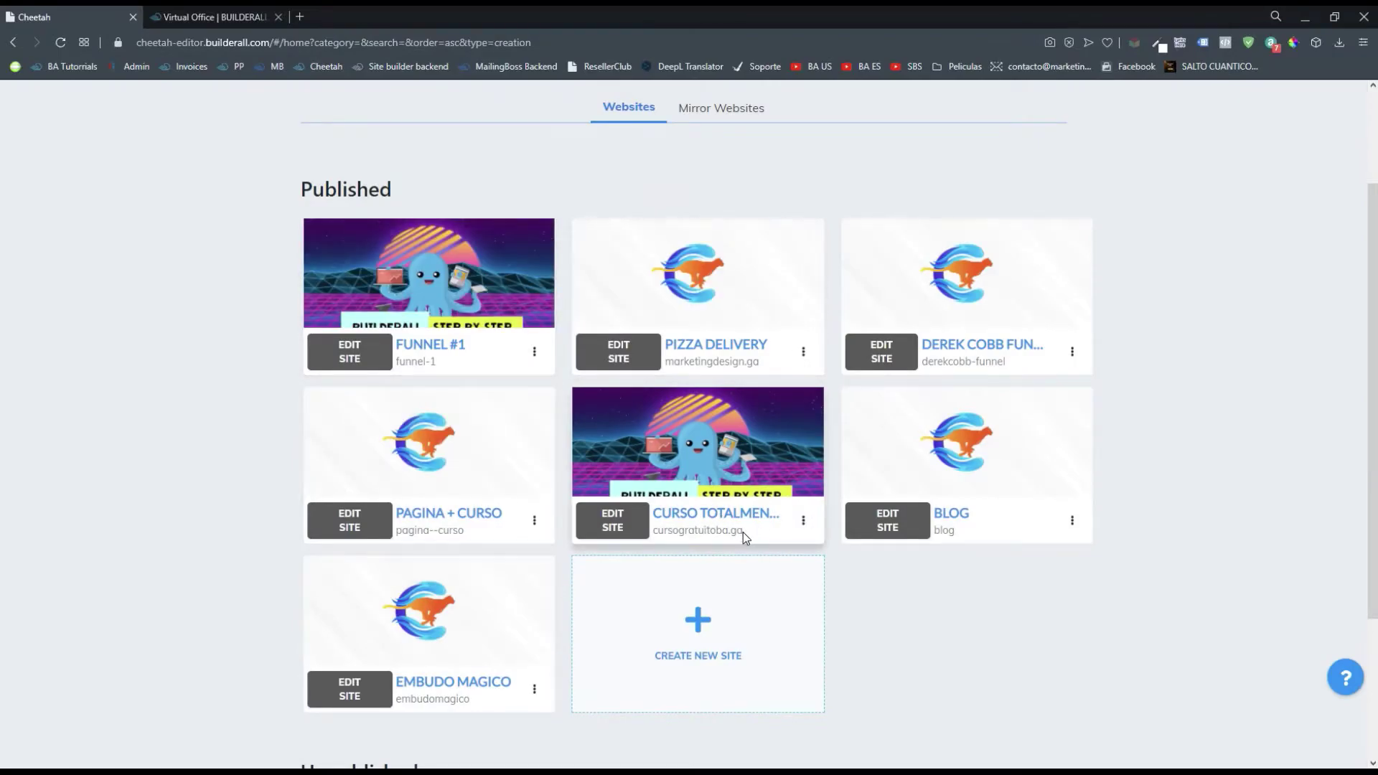
click(301, 18)
click(331, 42)
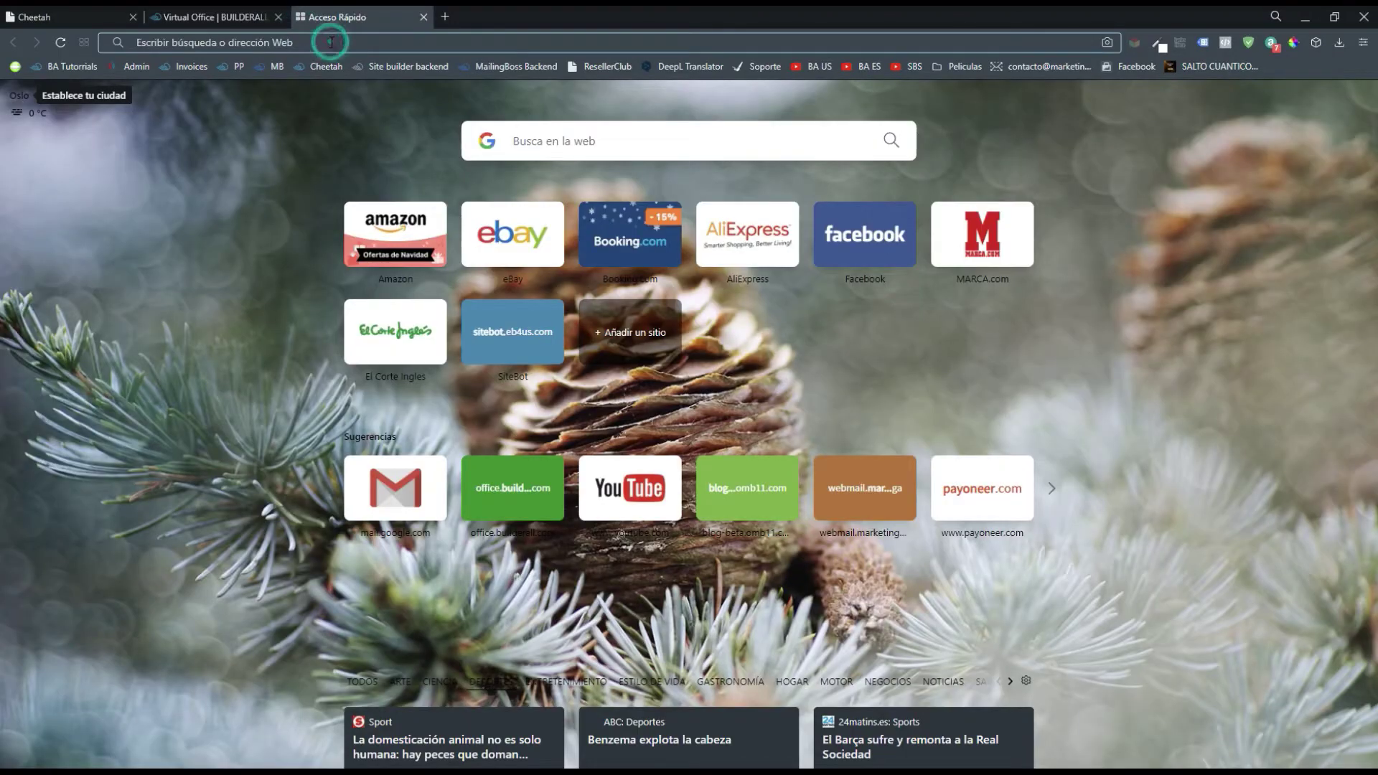
Search the web for freenom and open the Freenom website
text(freenom)
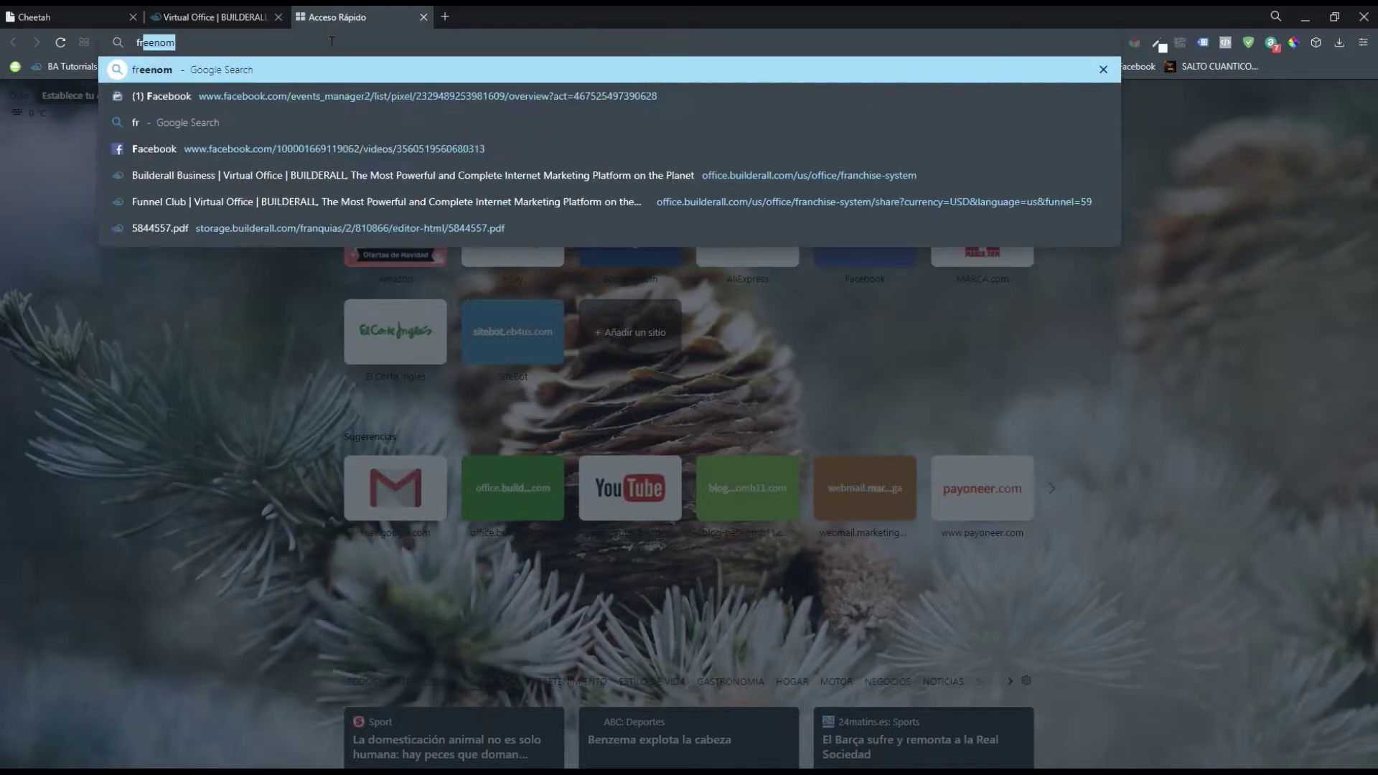
key(Return)
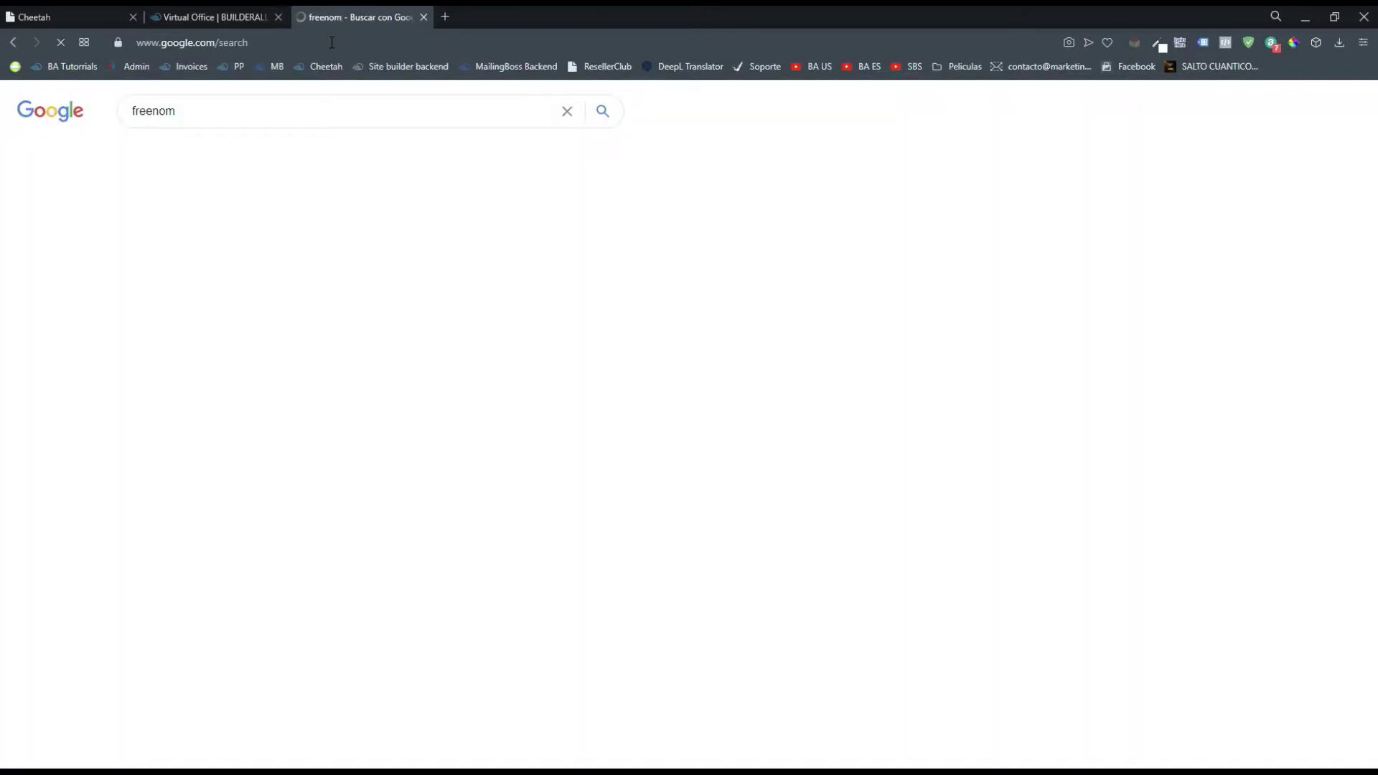
drag(353, 19, 208, 19)
click(266, 234)
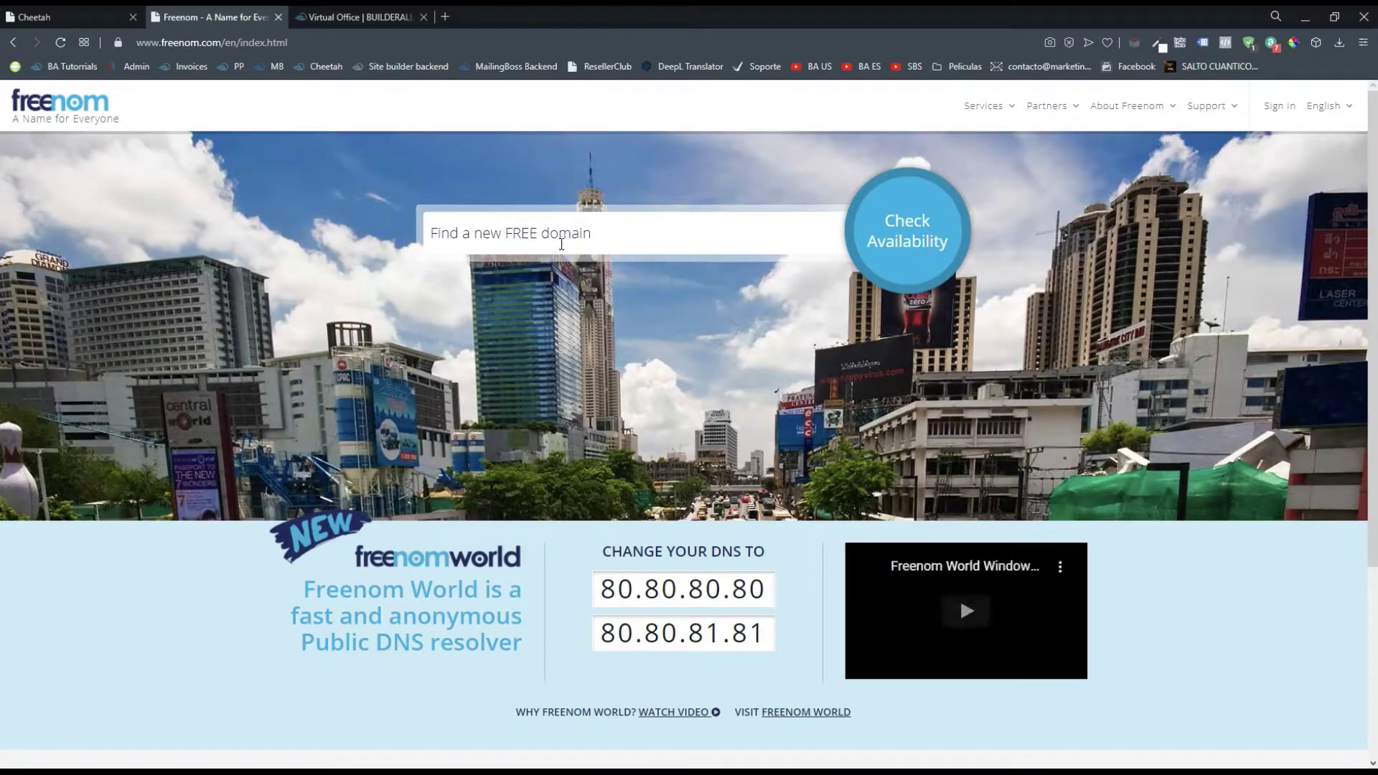
Check availability of 'marketing'; only .tk is available, at EUR 86.08
click(561, 242)
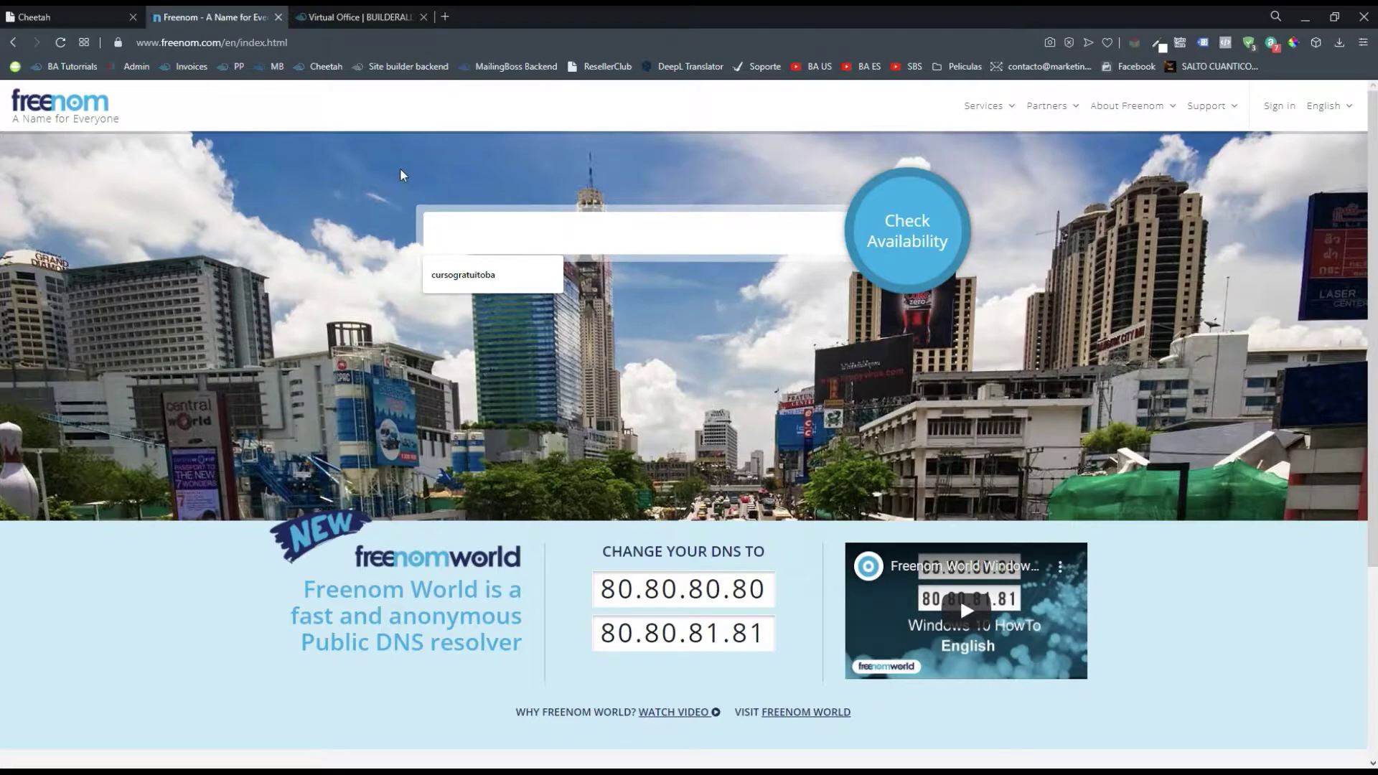
text(marketing)
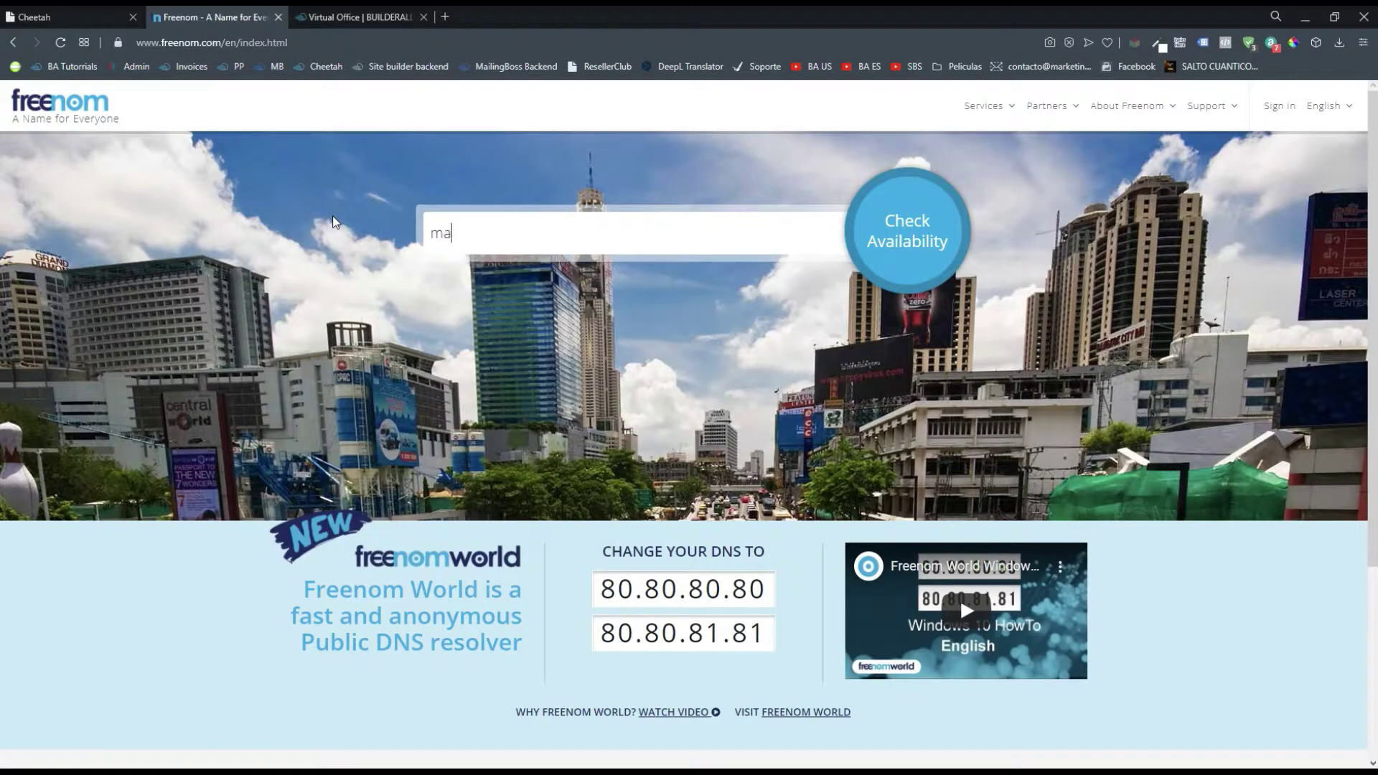
click(932, 238)
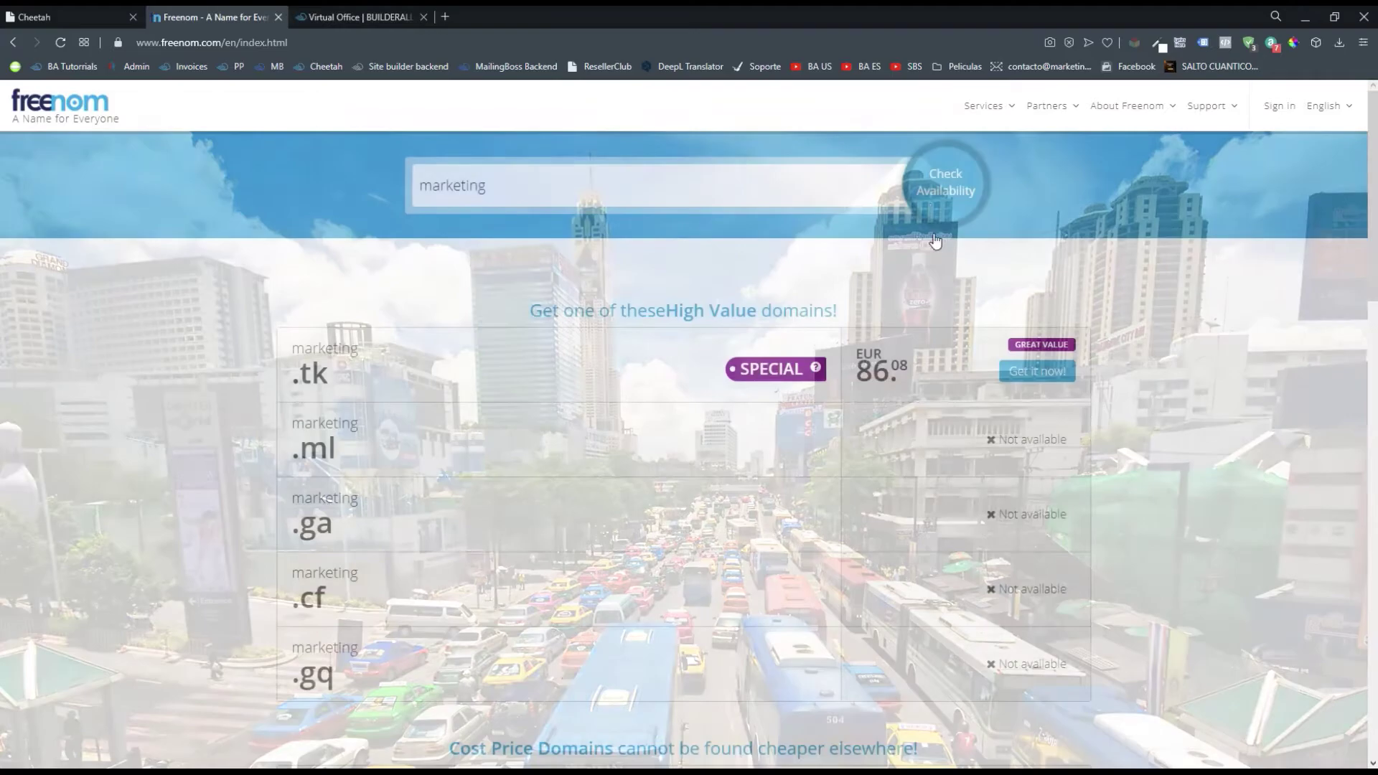
Run a Freenom availability check for the name marketinbuilderall
scroll(610, 334, down, 1)
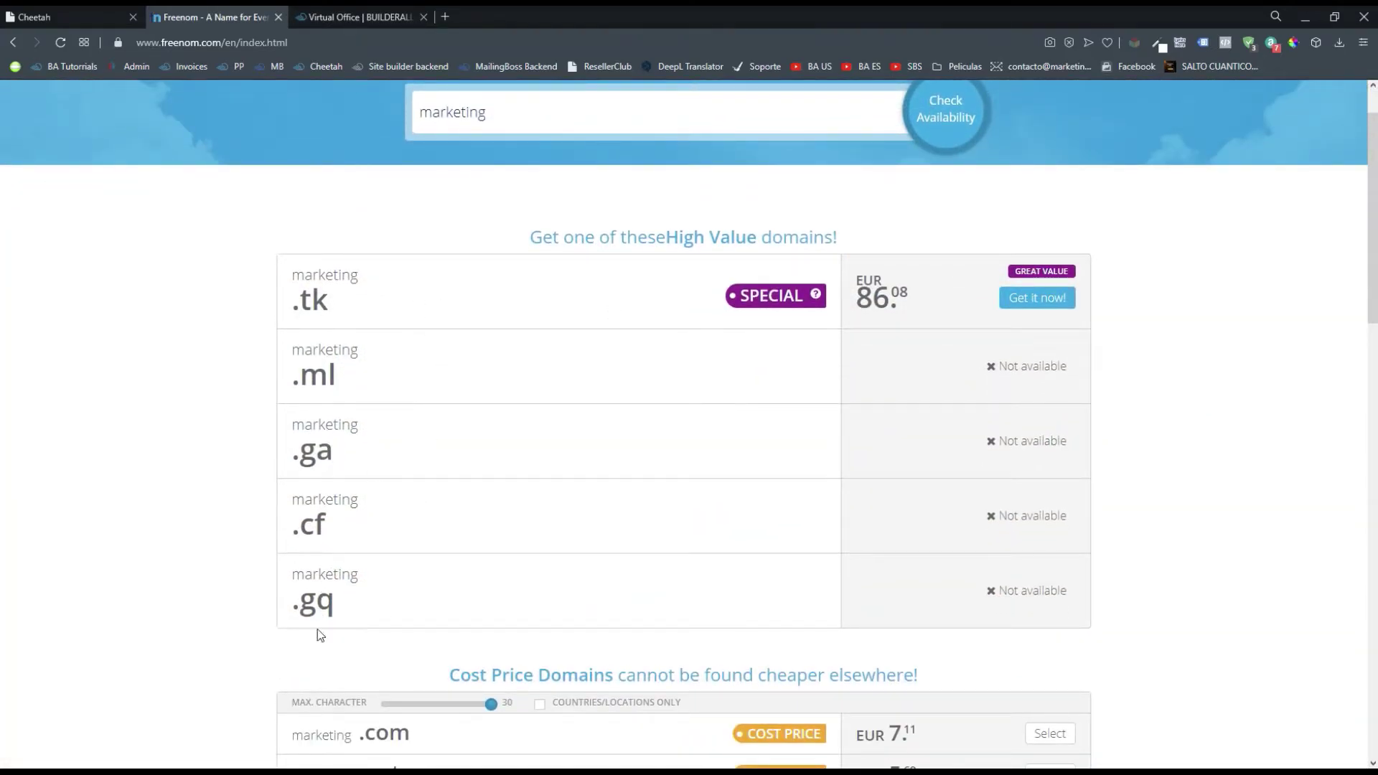
scroll(1076, 438, down, 2)
scroll(1069, 387, up, 1)
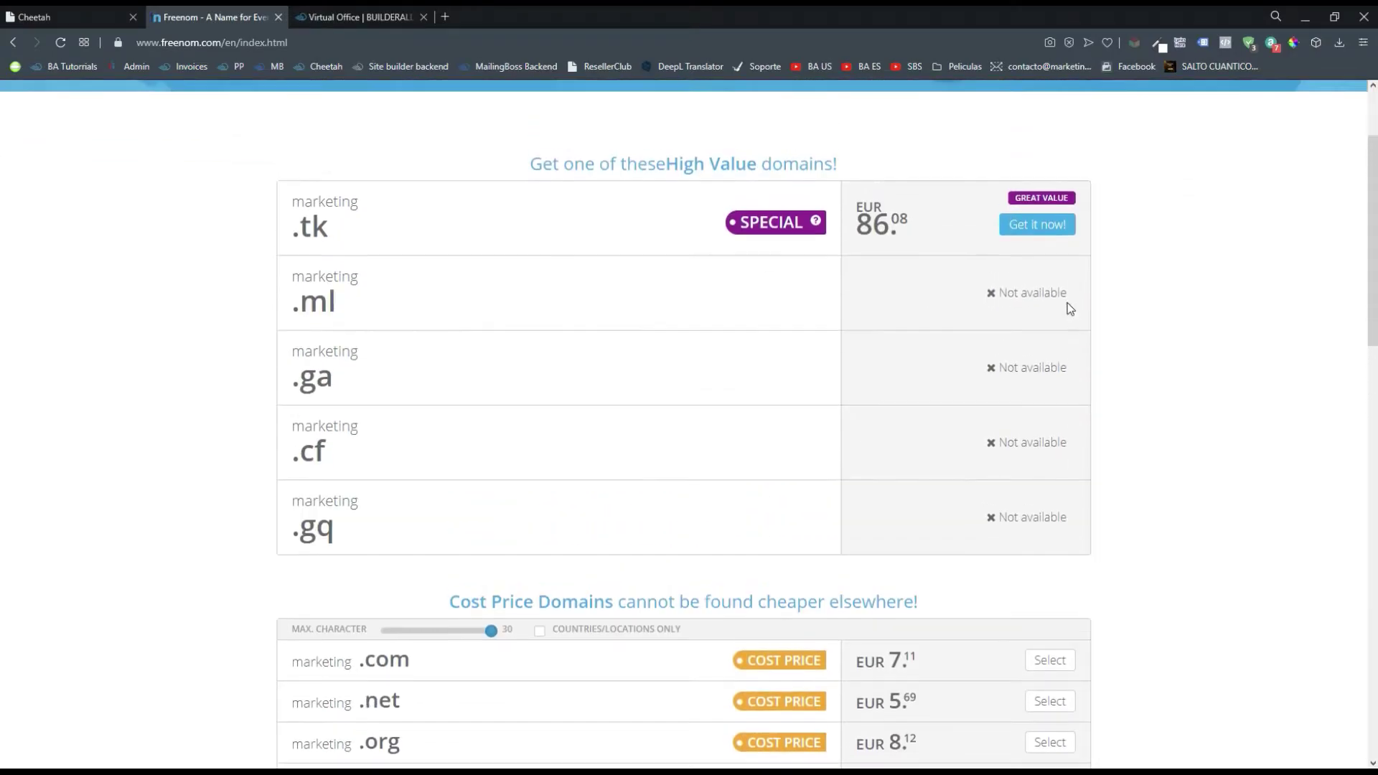
scroll(718, 251, up, 2)
click(535, 181)
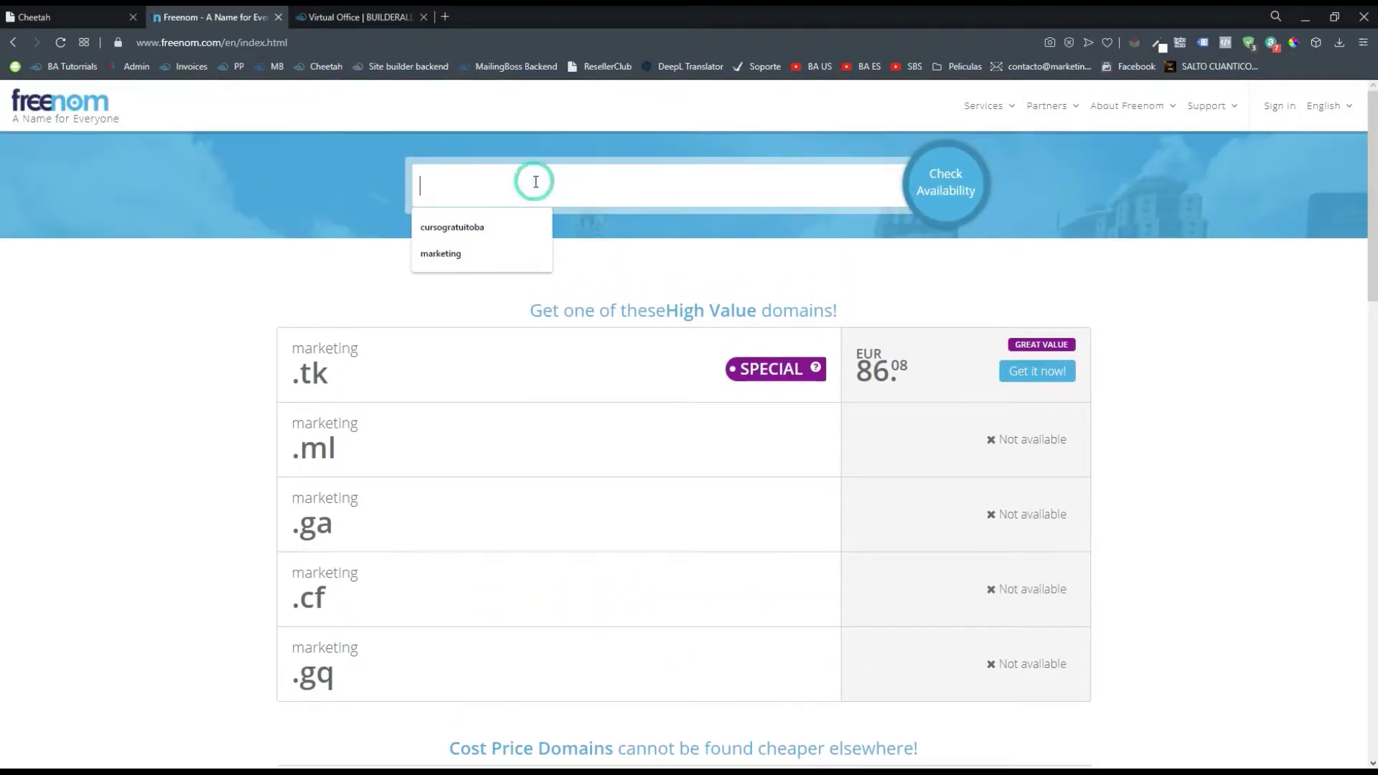
text(marketinbuilderall)
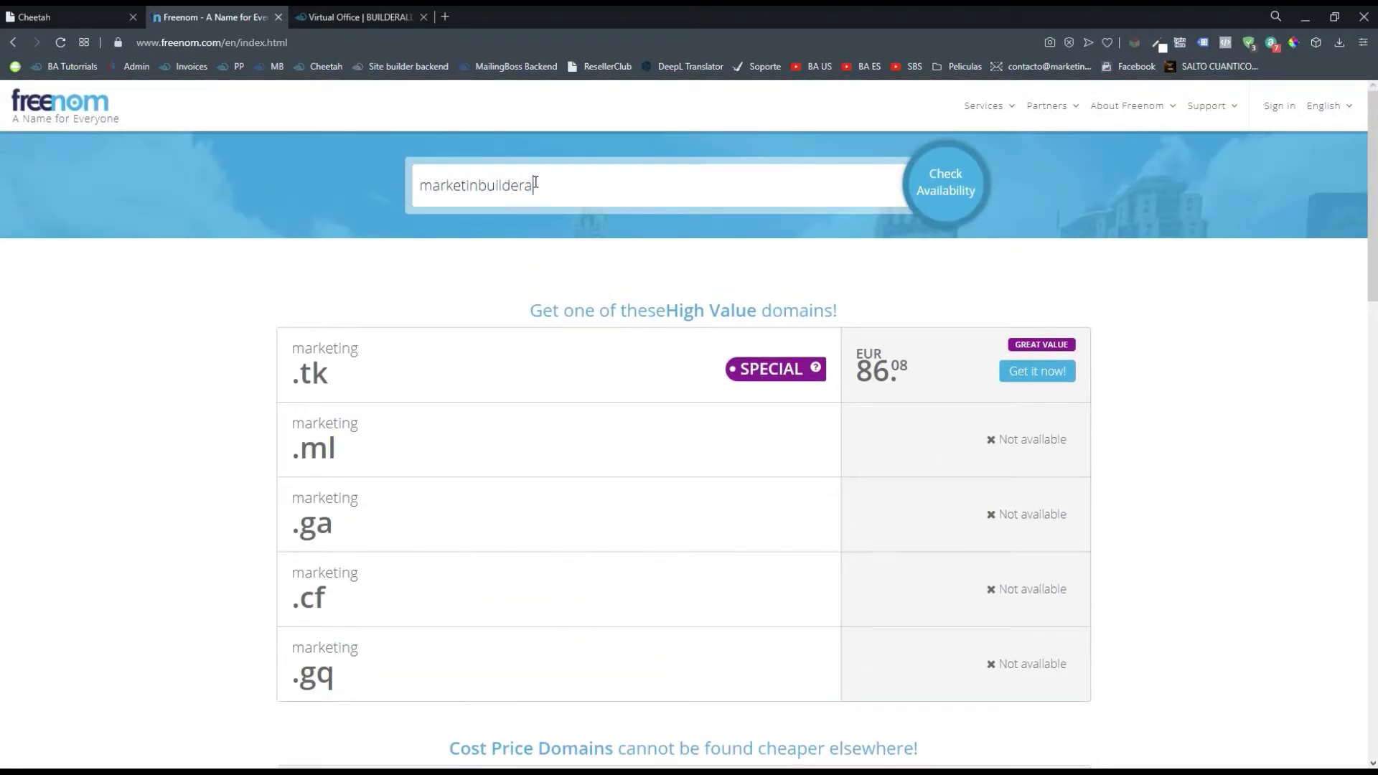
click(947, 185)
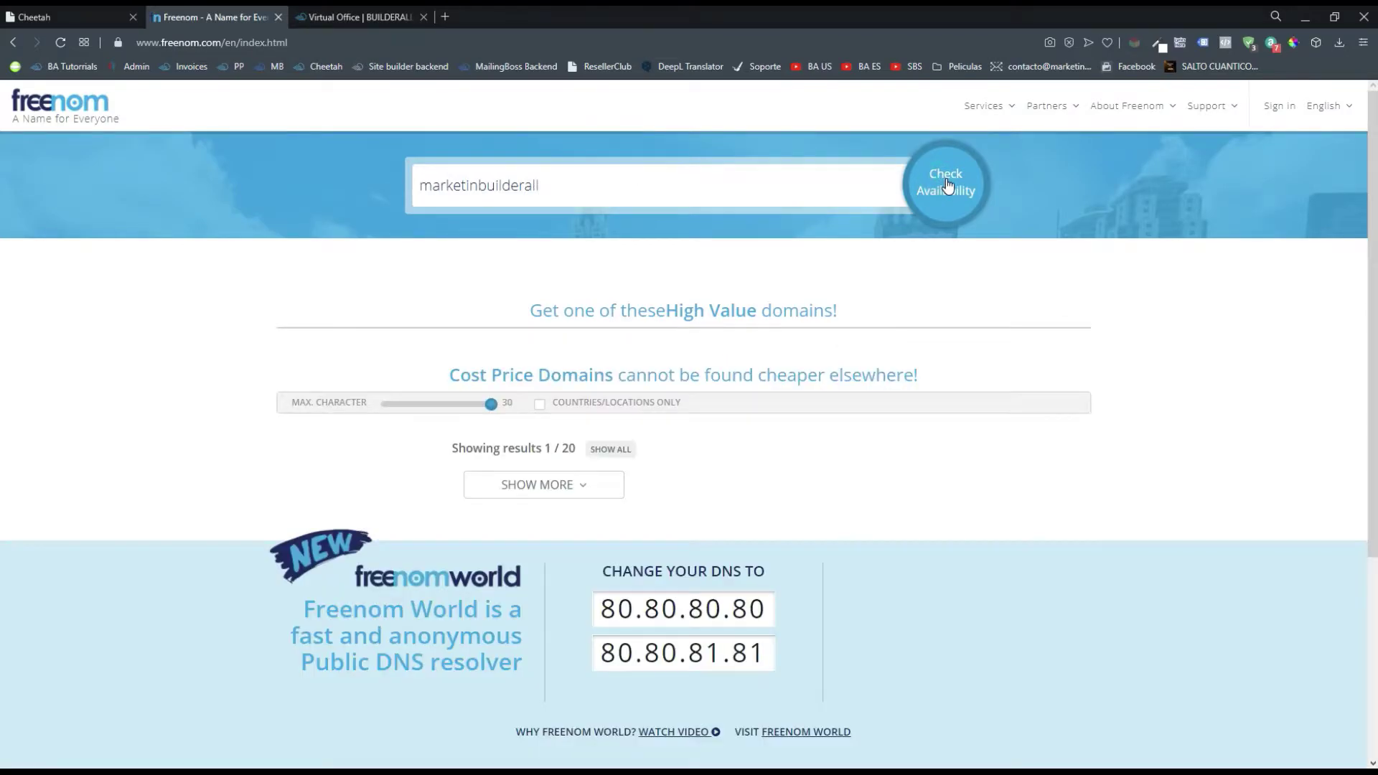
Review the free EUR 0.00 .tk, .ml, .ga, .cf and .gq results, then go to sign-in
scroll(624, 351, down, 2)
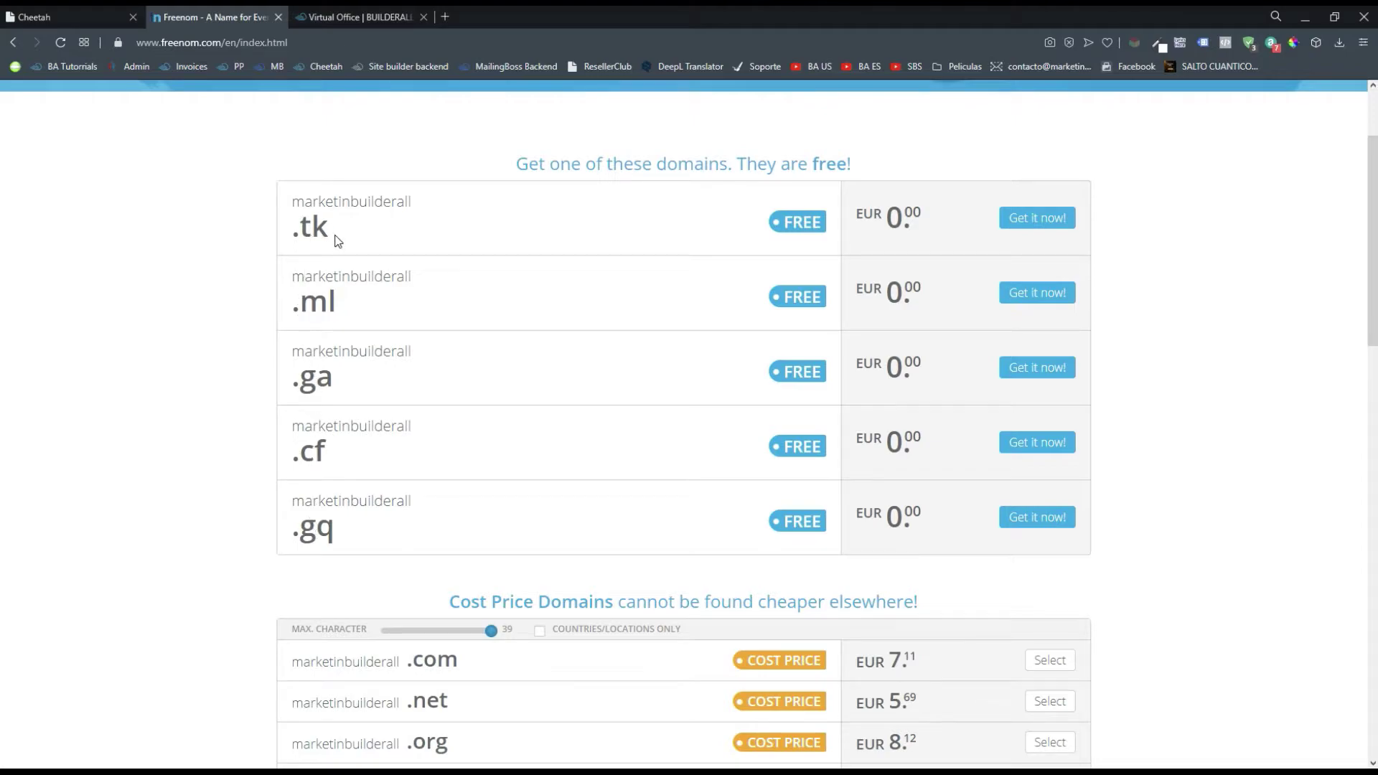
scroll(468, 319, down, 4)
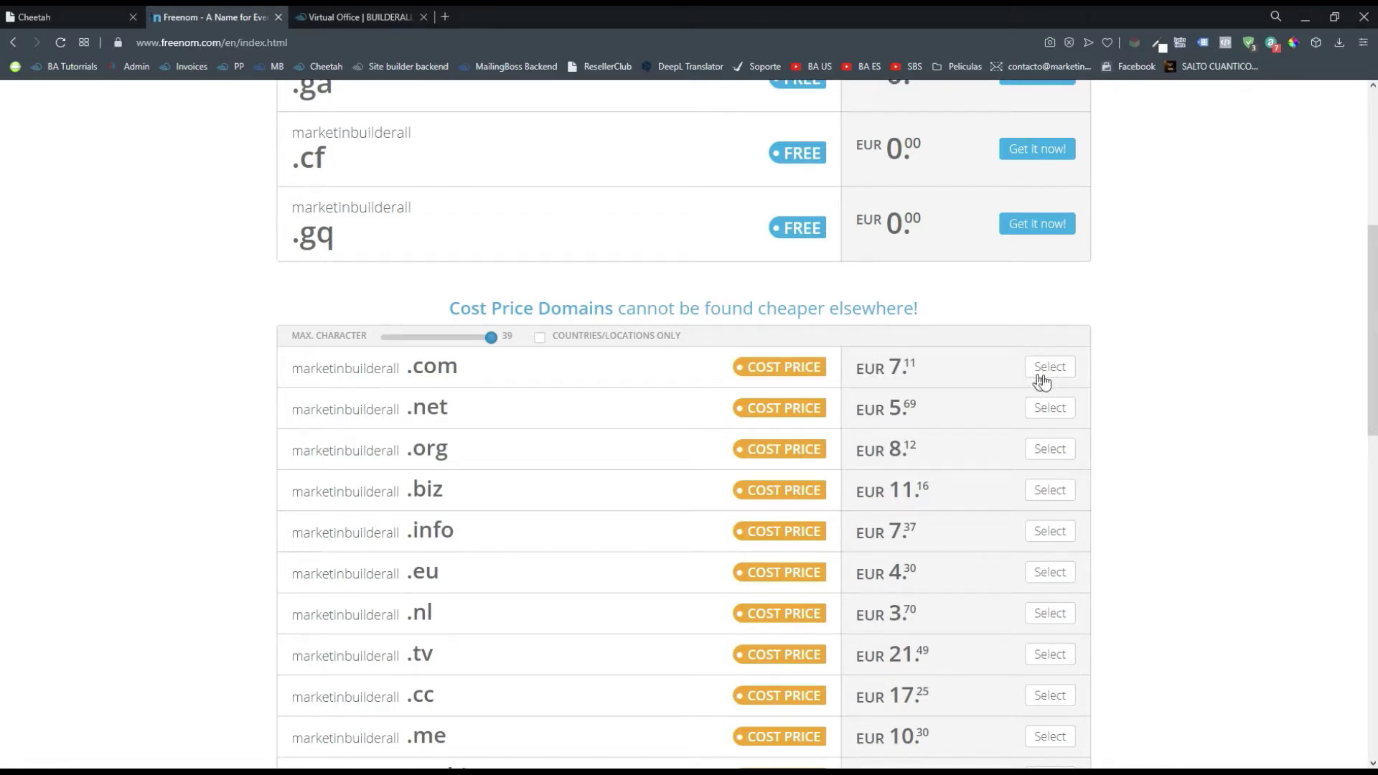
scroll(937, 366, up, 1)
scroll(937, 366, up, 5)
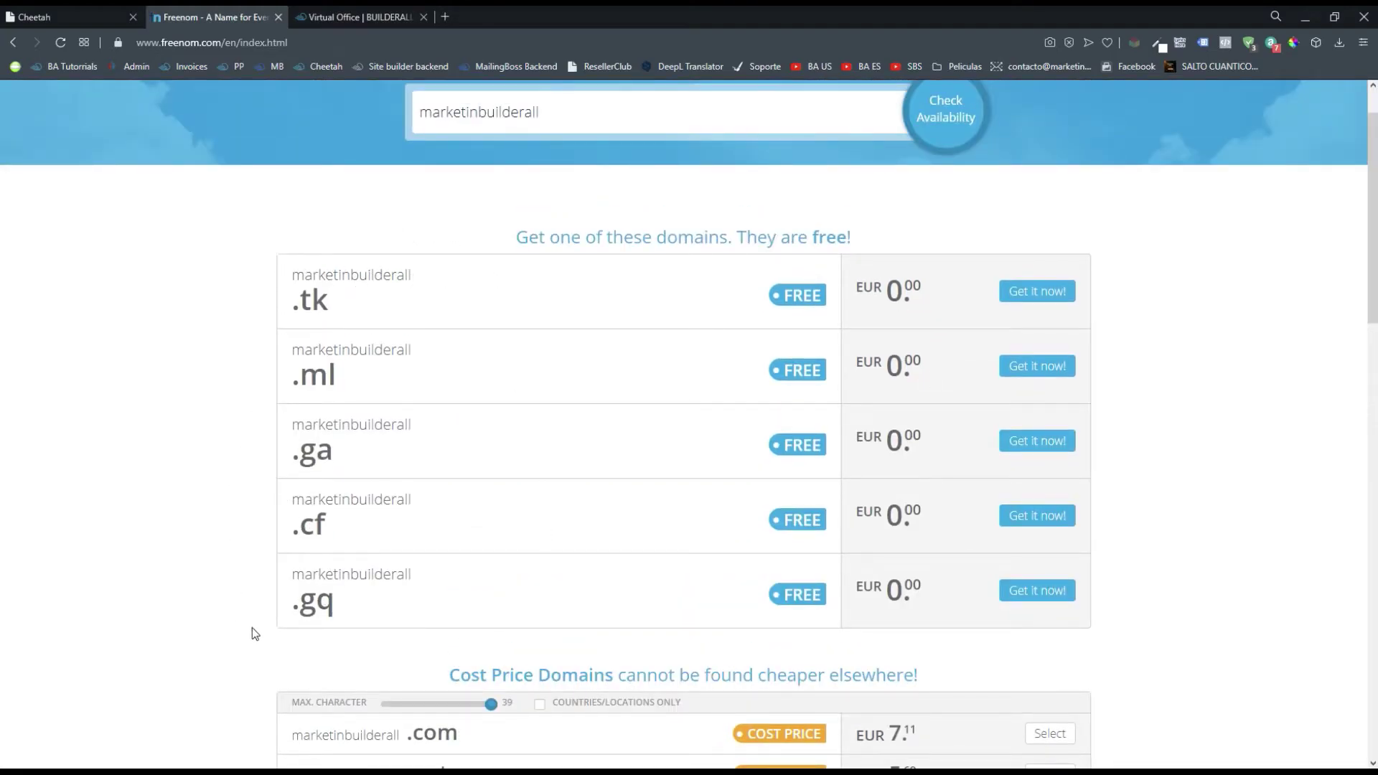
scroll(892, 278, up, 1)
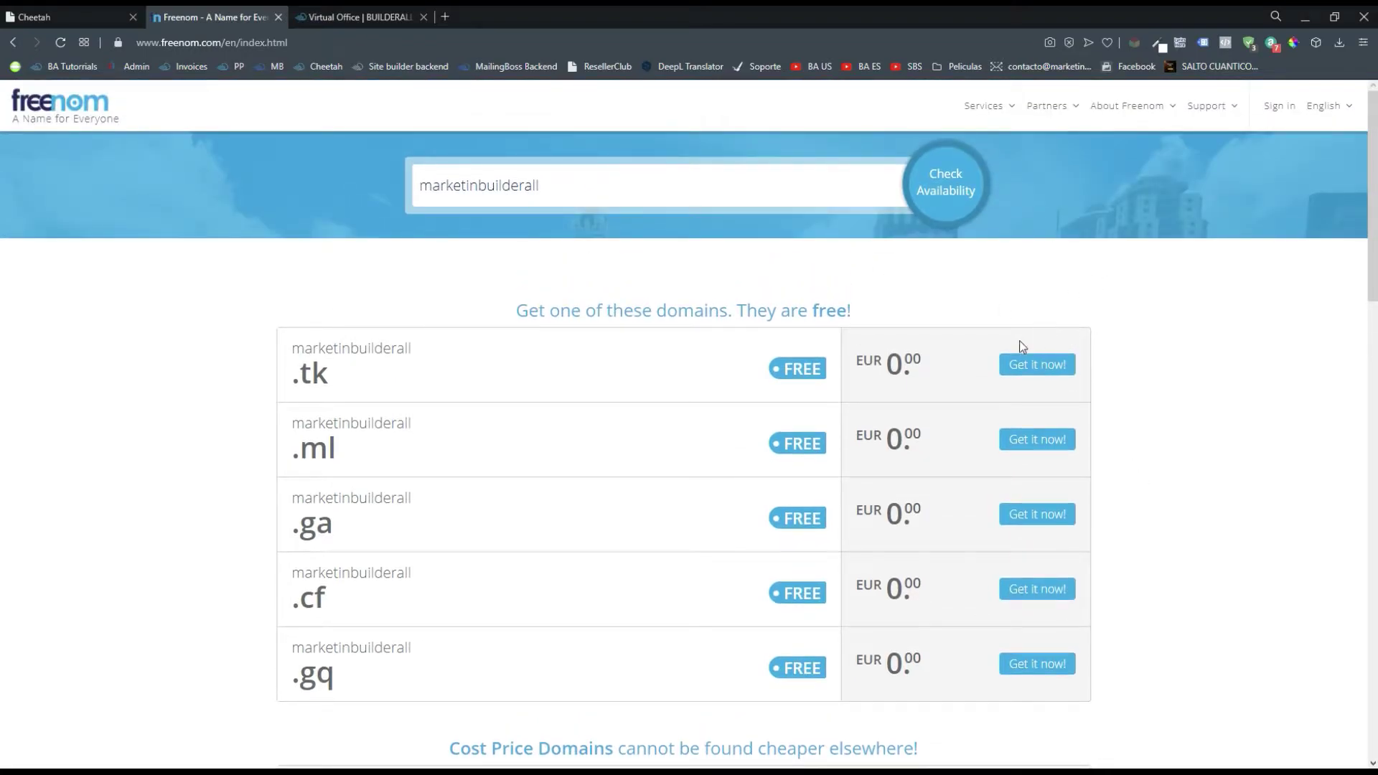
scroll(1017, 309, down, 1)
scroll(1066, 322, up, 1)
click(1292, 116)
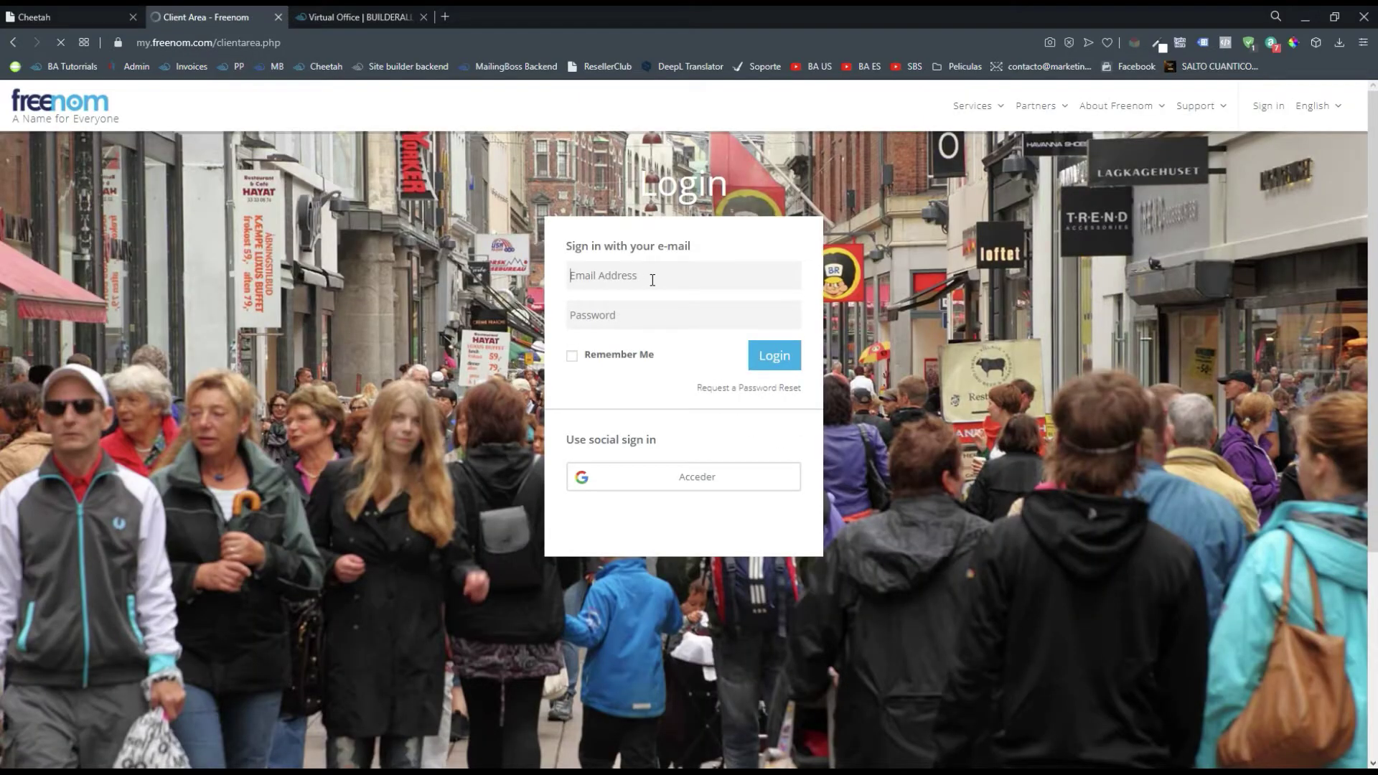
Sign in to Freenom with Google and open My Domains, showing four .ga domains
click(693, 479)
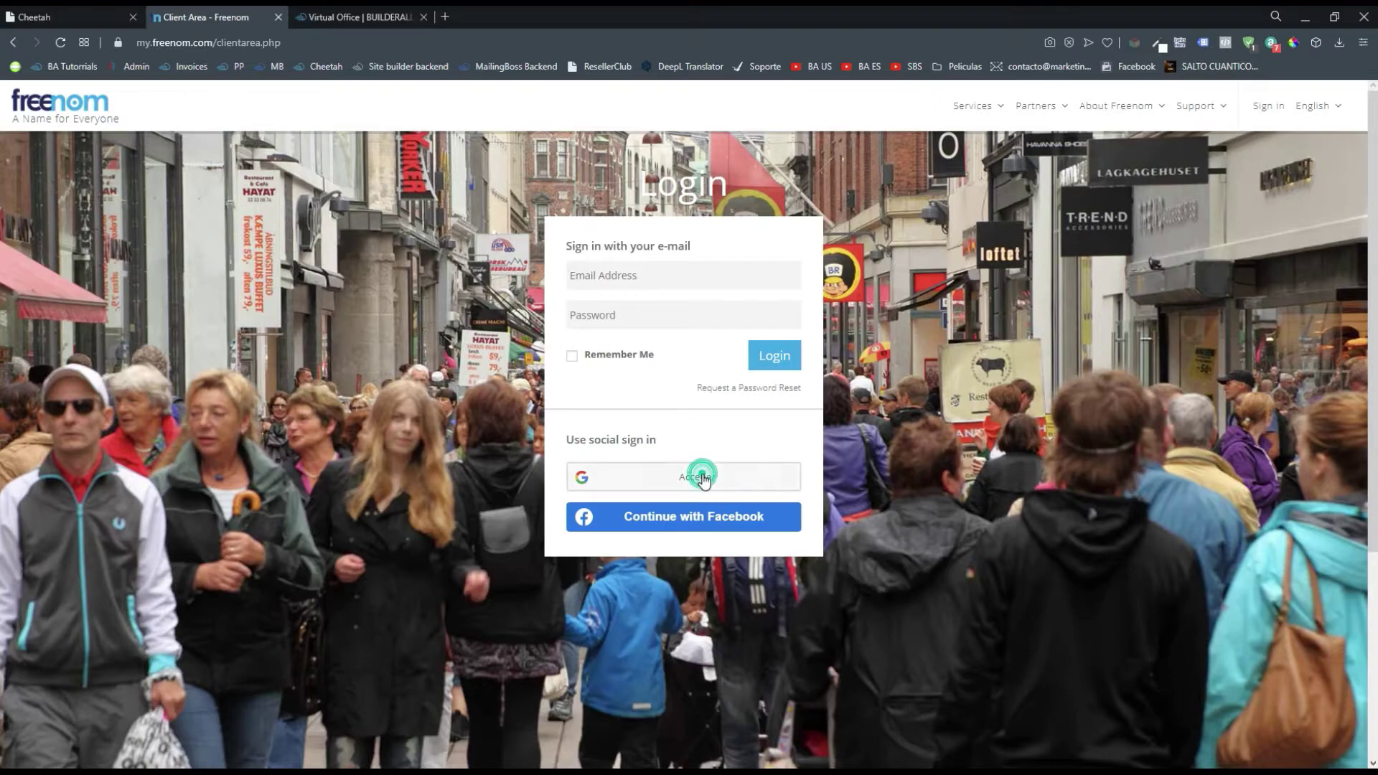
click(597, 387)
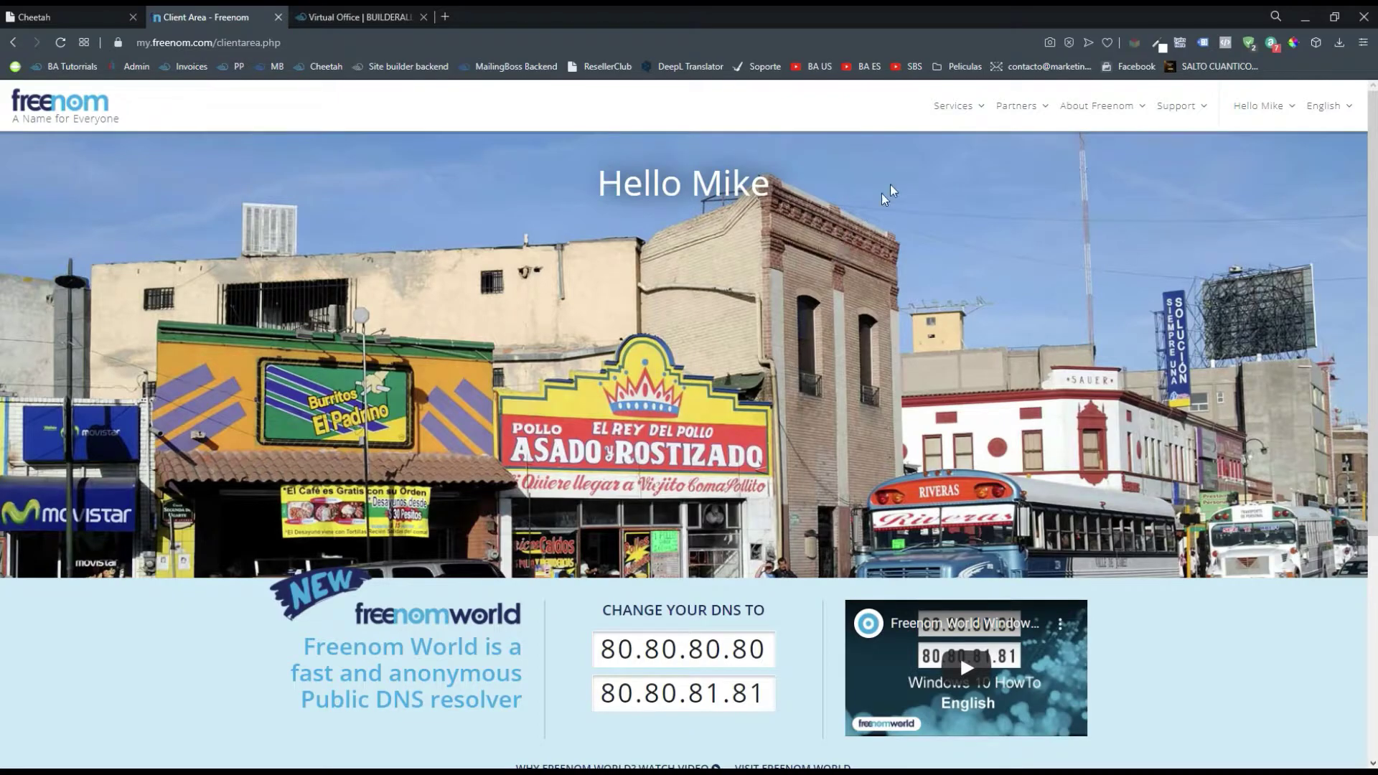
click(955, 106)
click(961, 185)
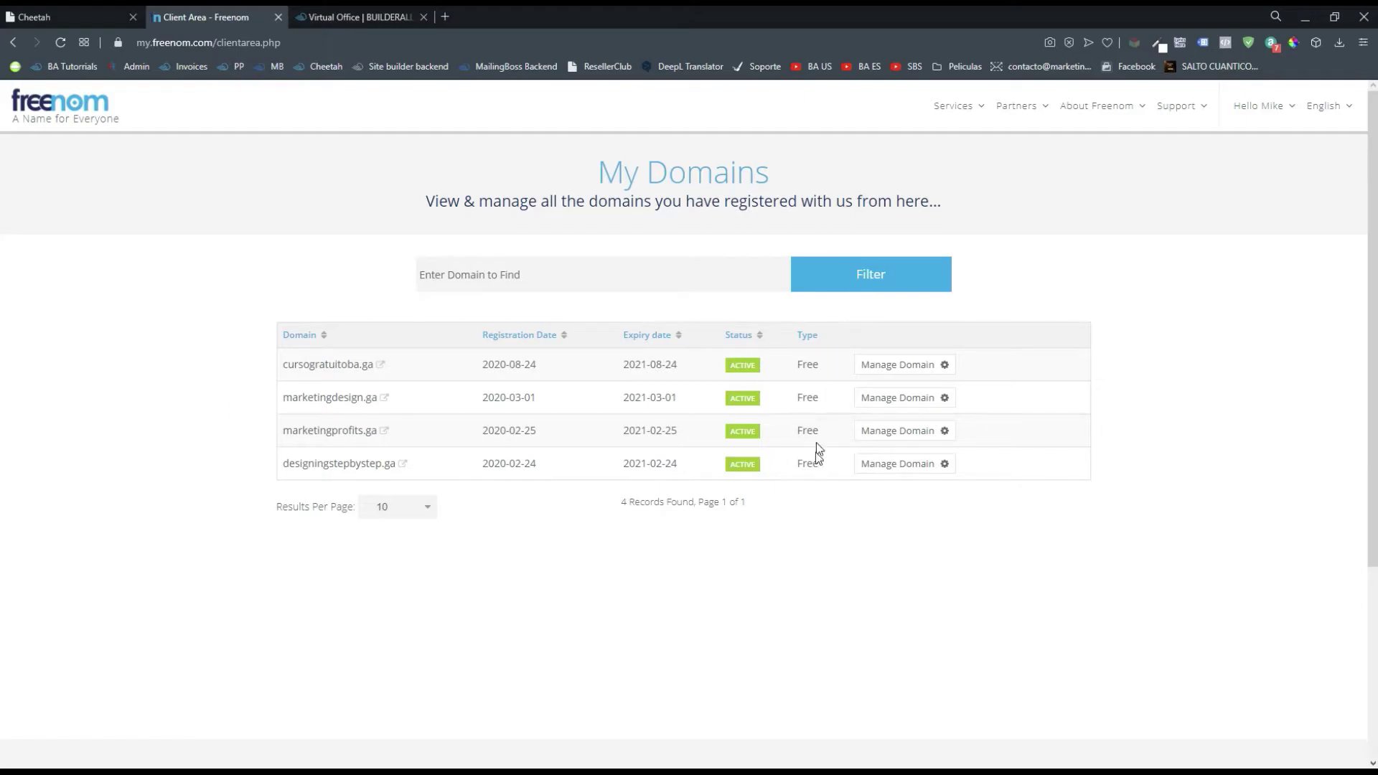
Open cursogratuitoba.ga's management and view its custom nameservers ns3.l4dns.com and ns4.l4dns.com
click(900, 372)
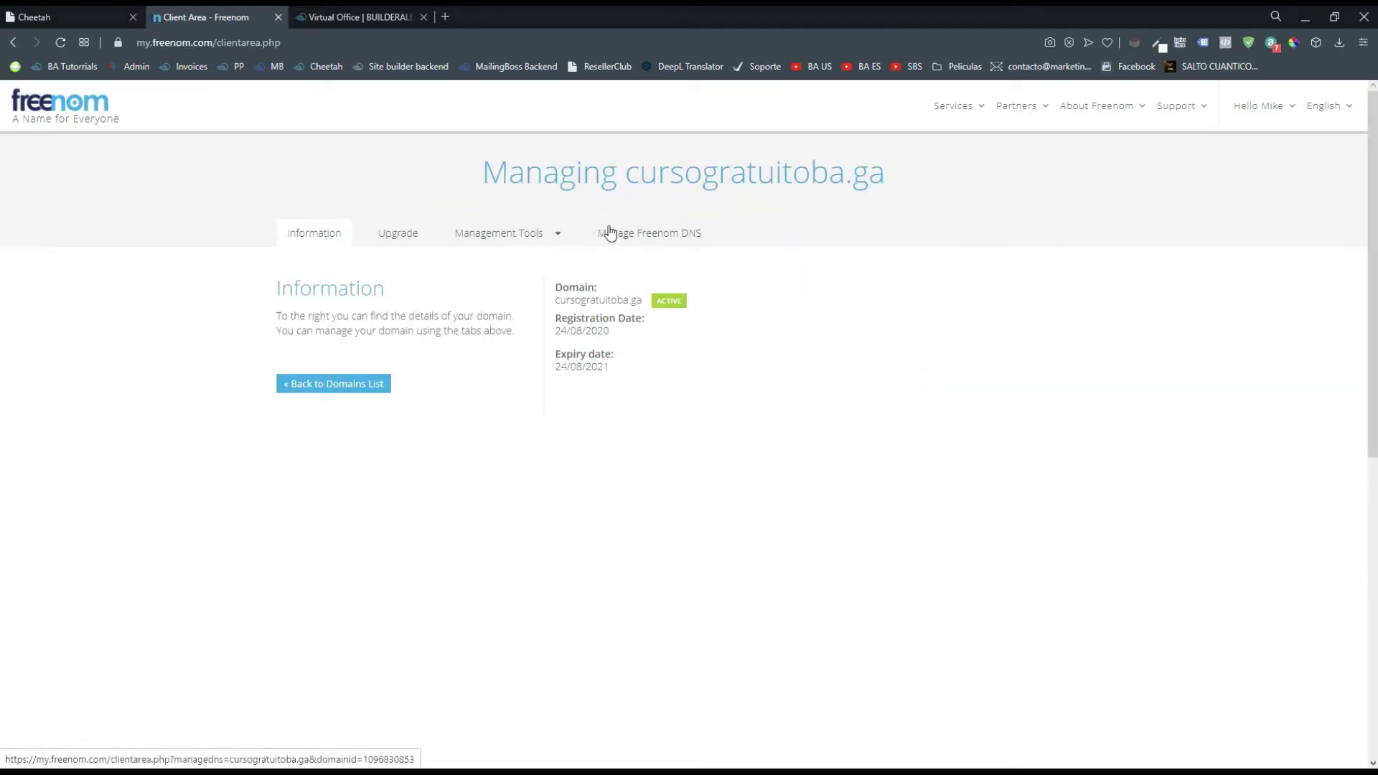
click(670, 235)
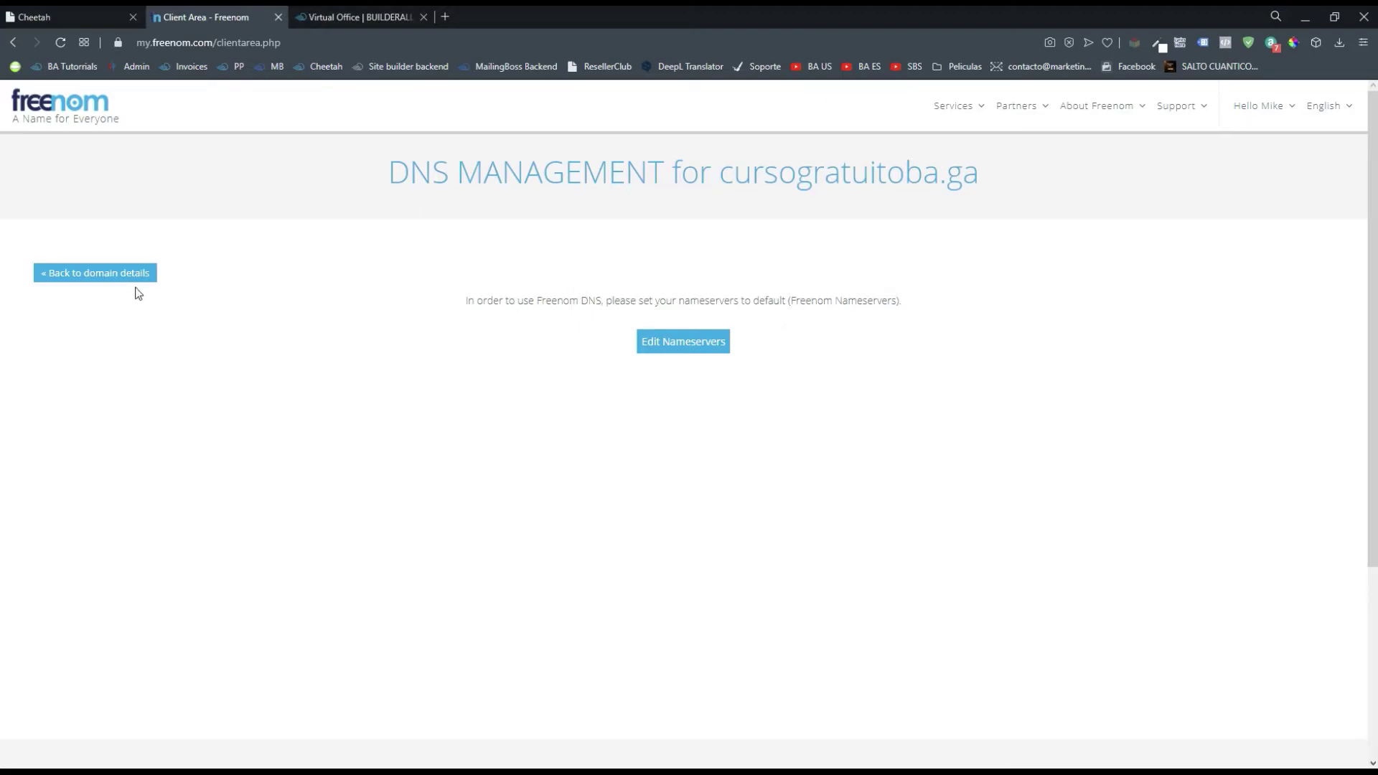
click(108, 275)
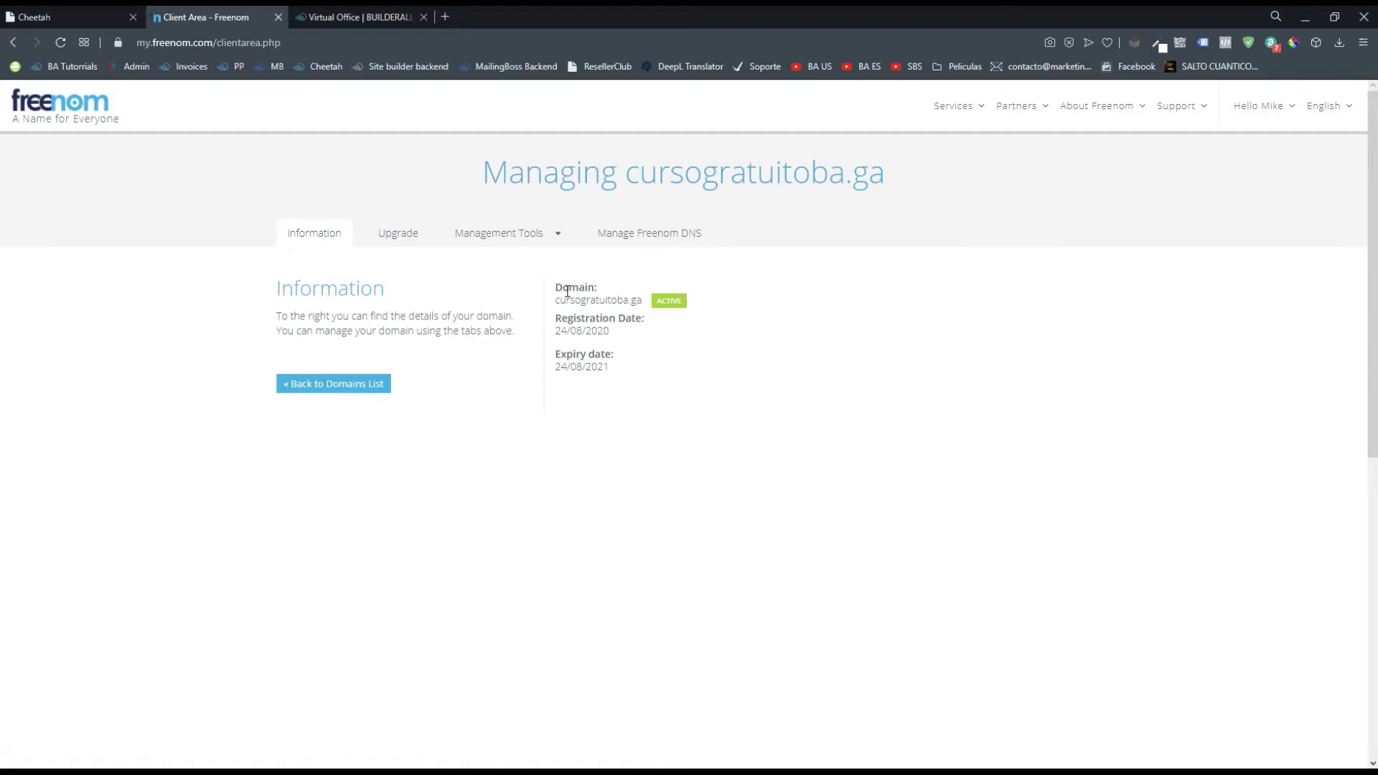
click(539, 235)
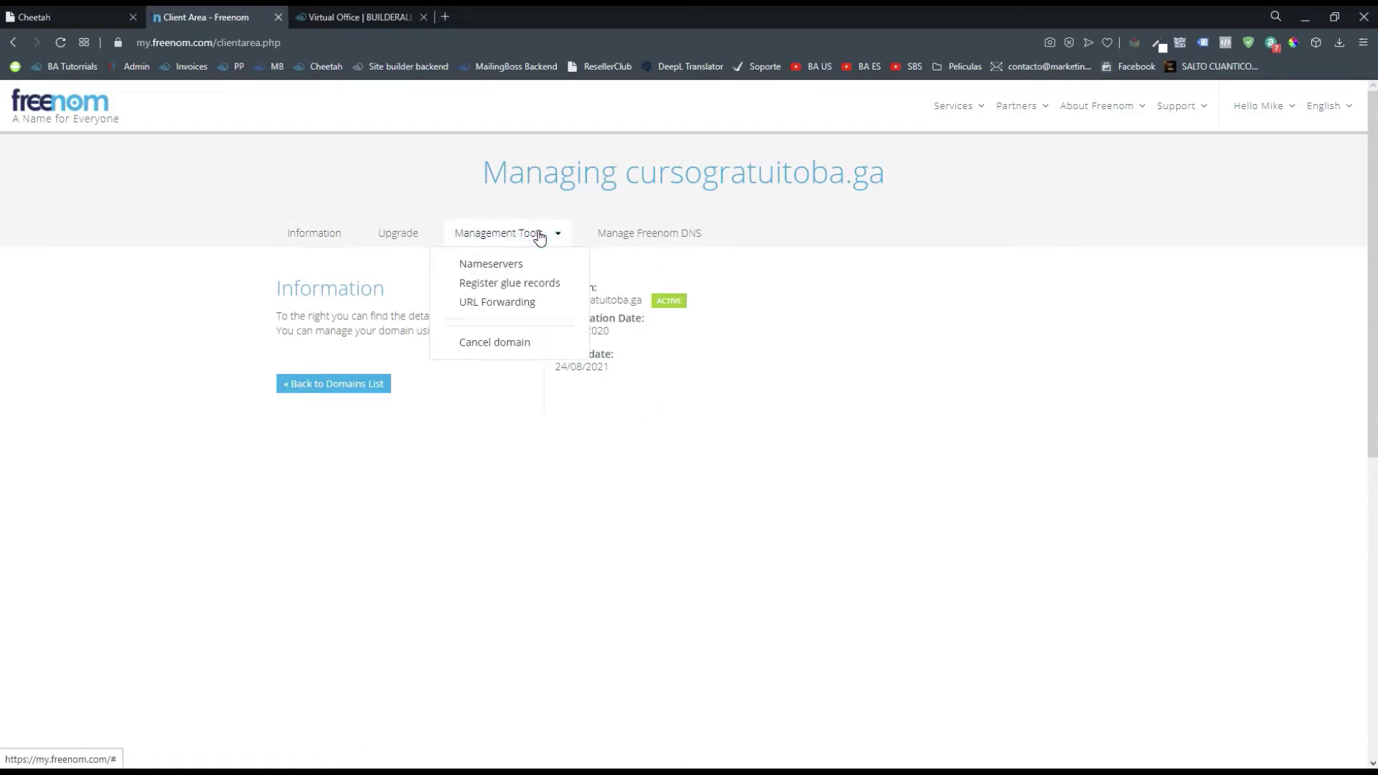
click(492, 263)
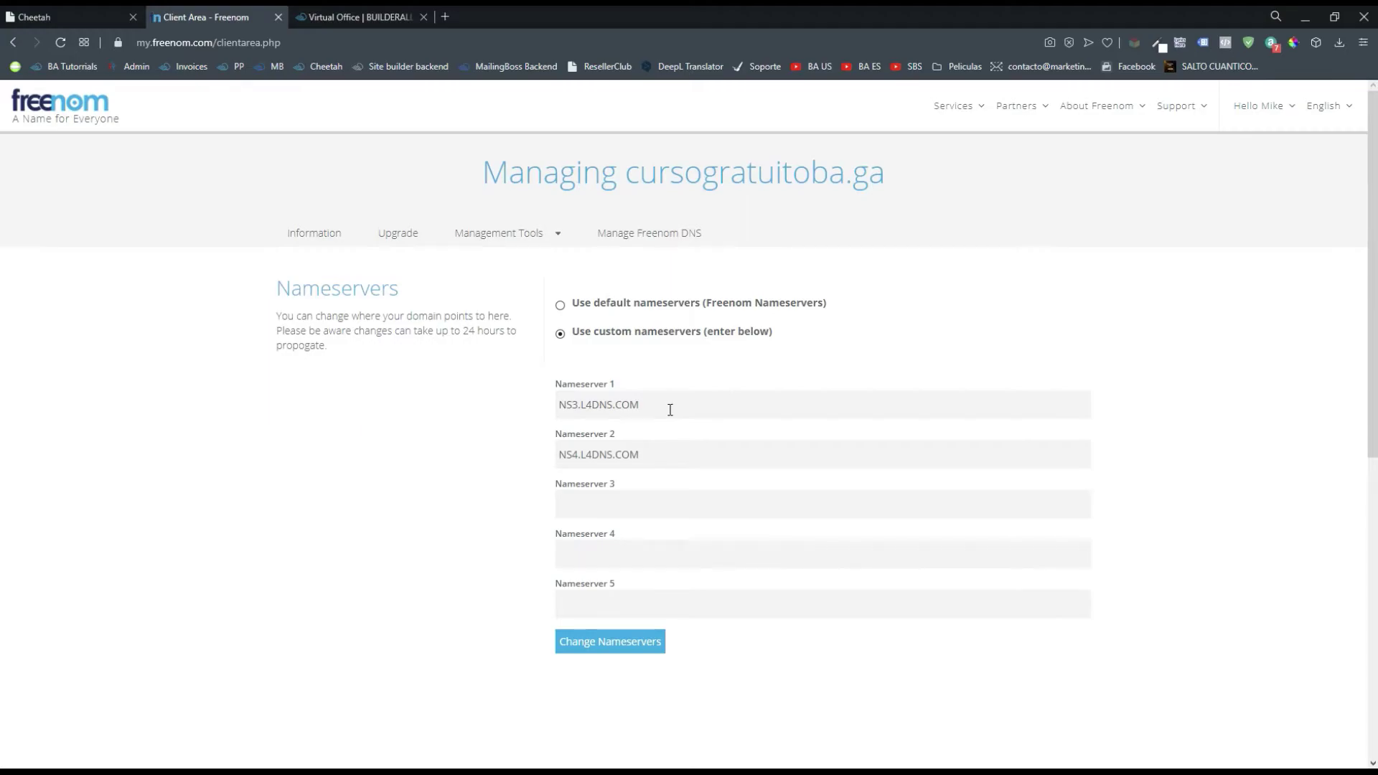
Open Connect Domain for FUNNEL #1 in Cheetah and bring up its Name Servers help page
click(92, 10)
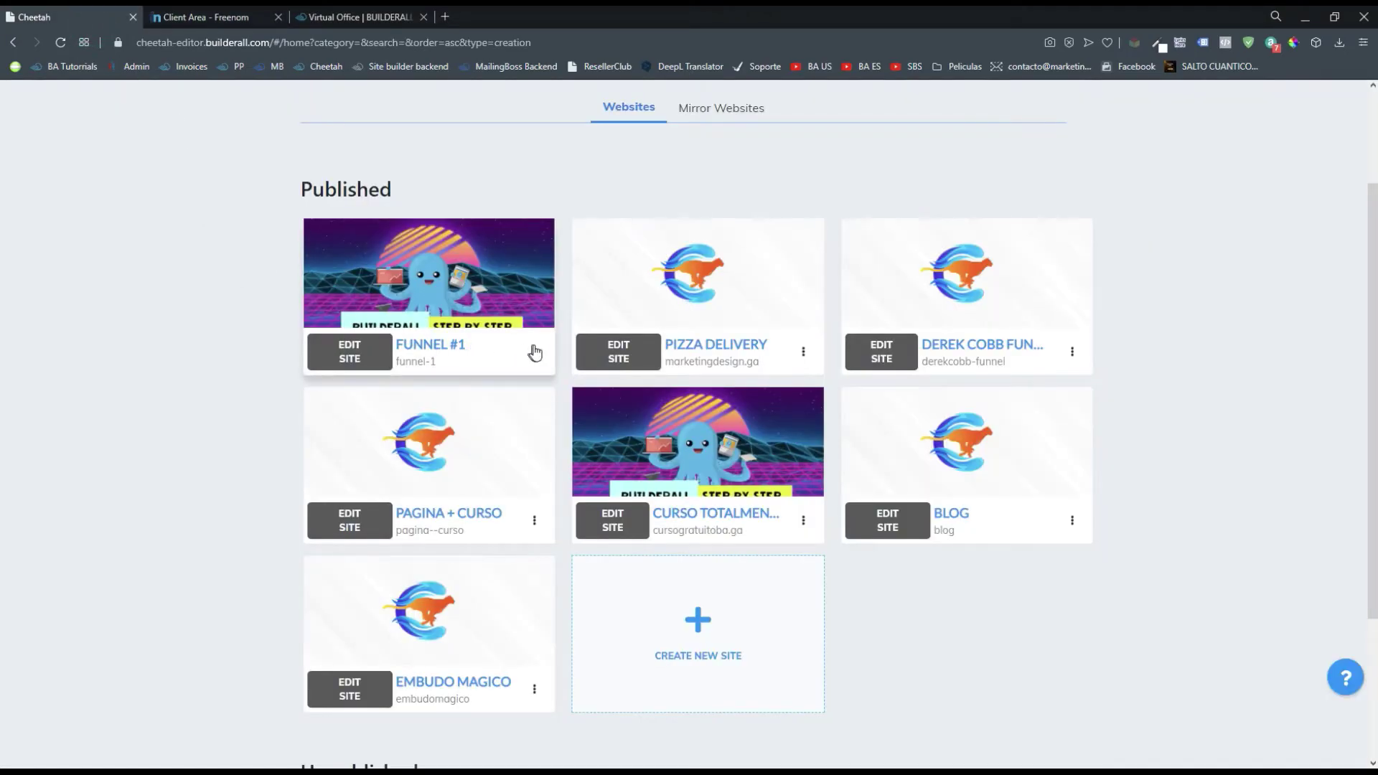
click(534, 350)
click(482, 423)
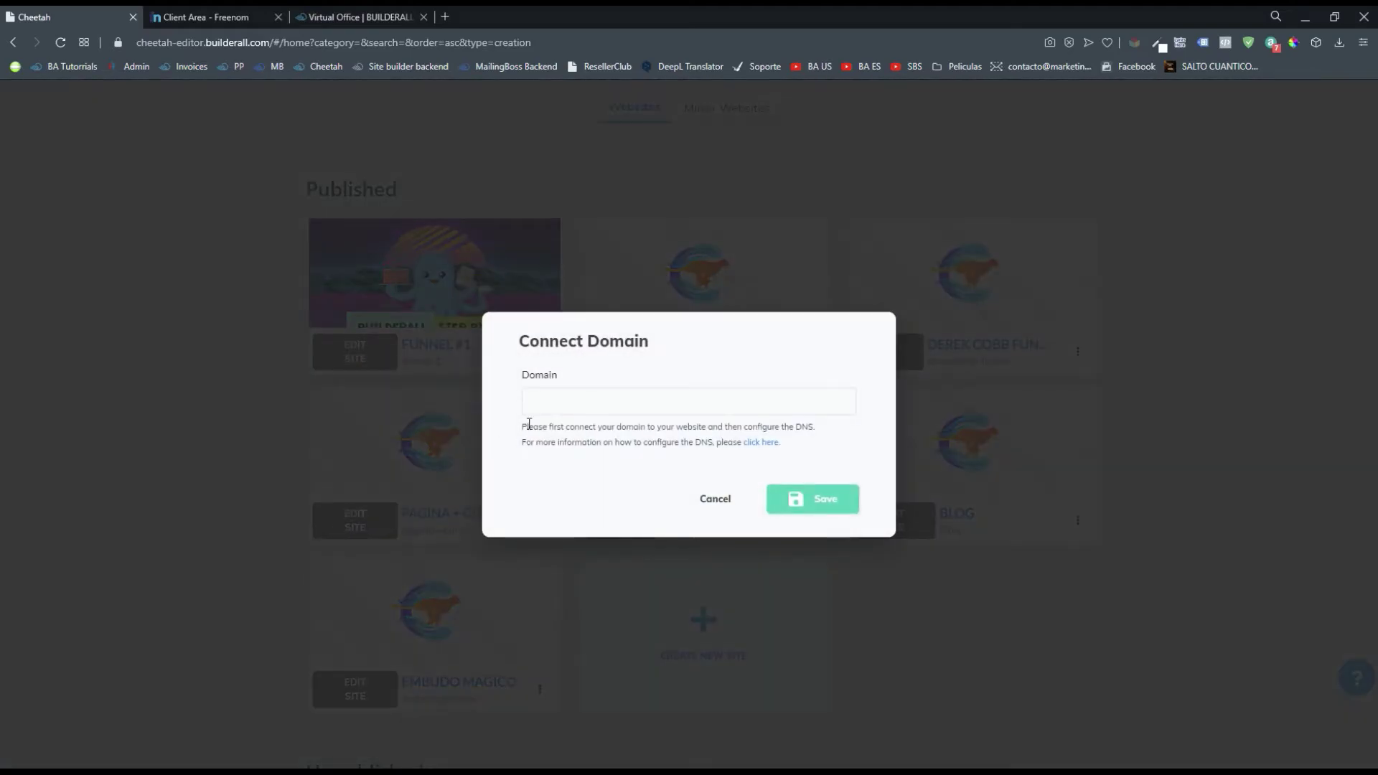
click(751, 448)
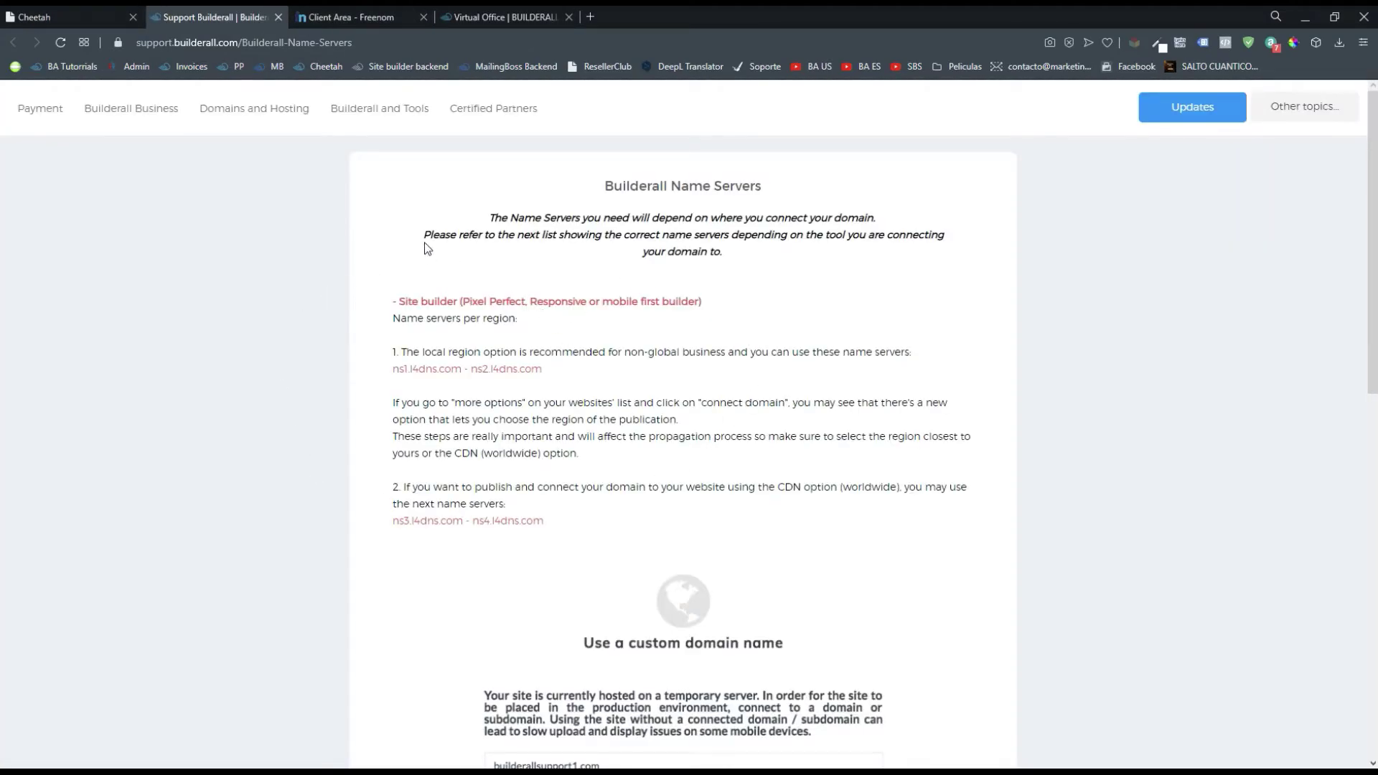
drag(469, 300, 530, 300)
click(547, 298)
scroll(581, 351, down, 2)
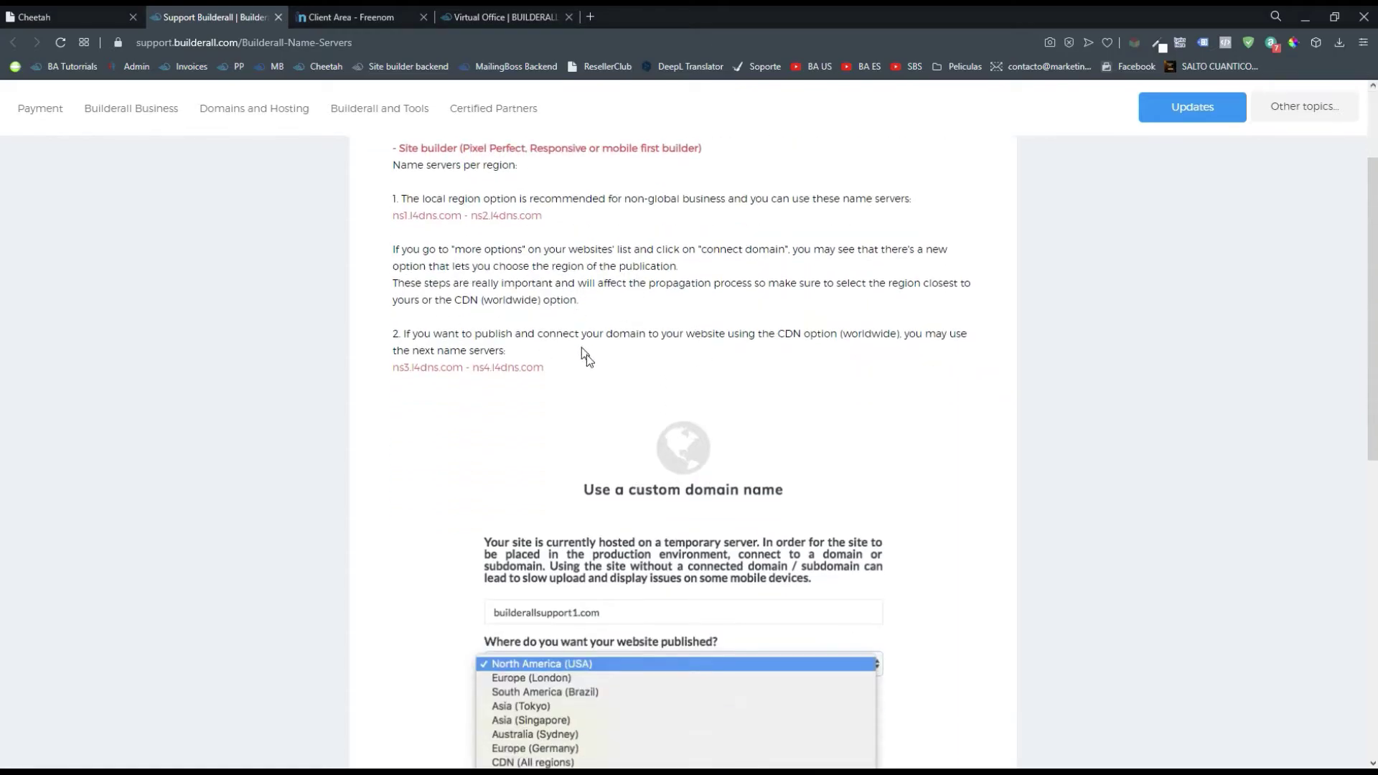
scroll(772, 415, down, 10)
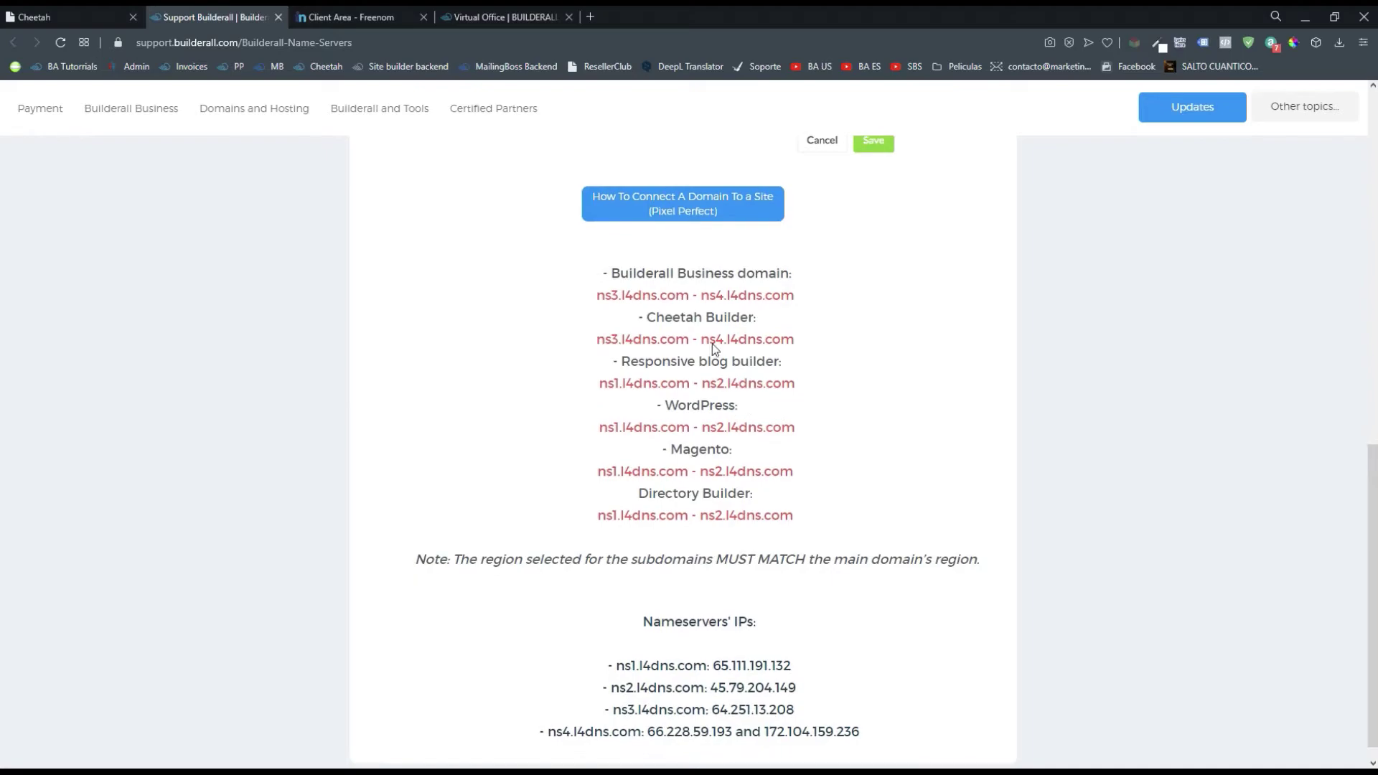
drag(599, 338, 850, 338)
click(851, 339)
scroll(851, 339, down, 1)
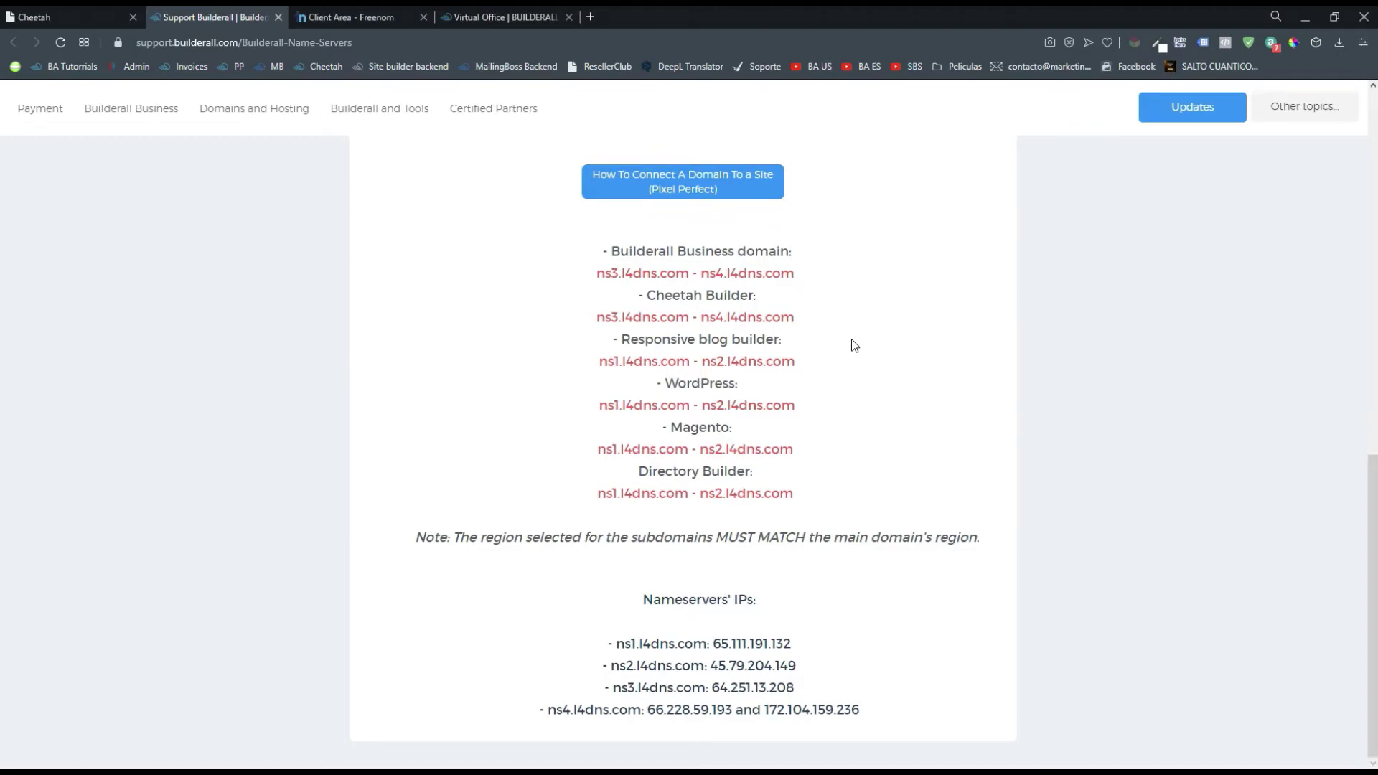
drag(715, 643, 792, 644)
click(813, 649)
click(330, 16)
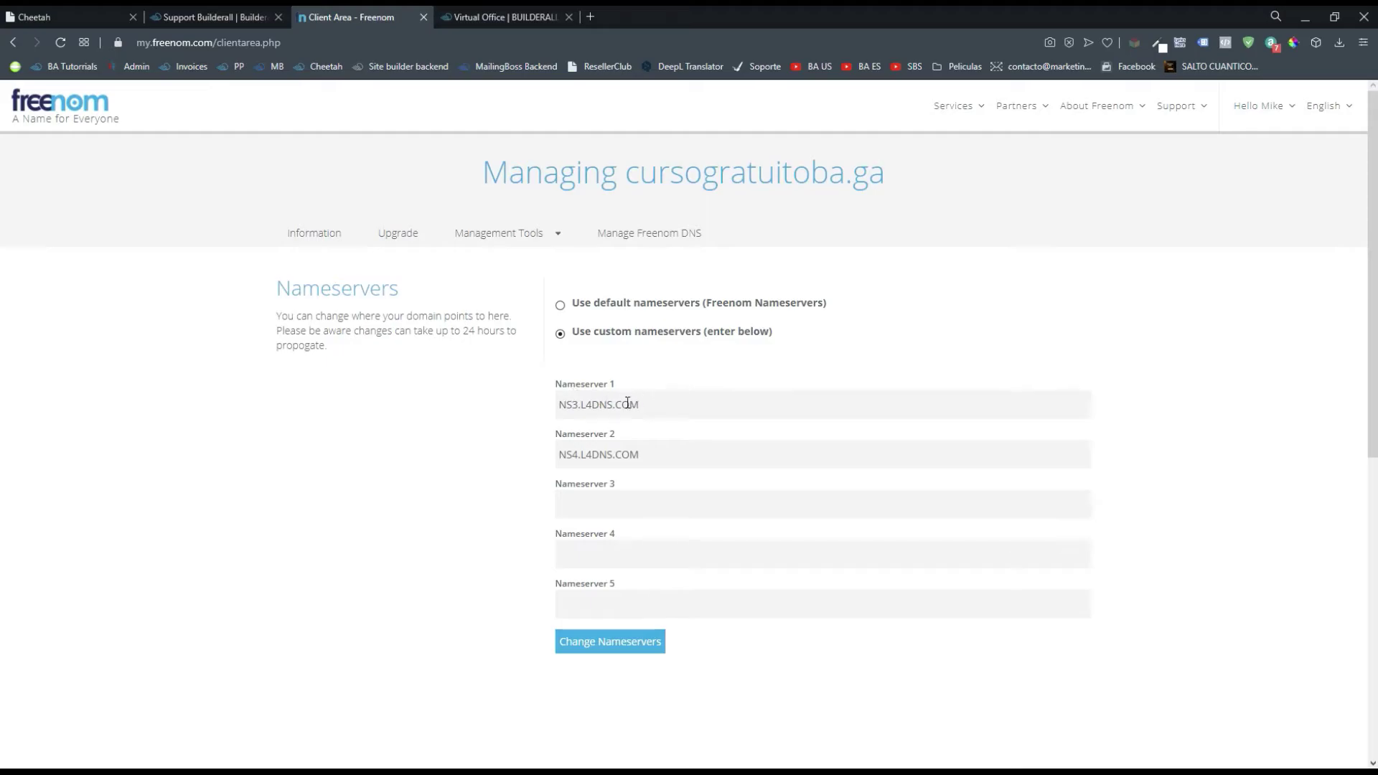
Inspect the first nameserver entry and return to the domain's information in Freenom
click(656, 403)
click(307, 238)
click(478, 412)
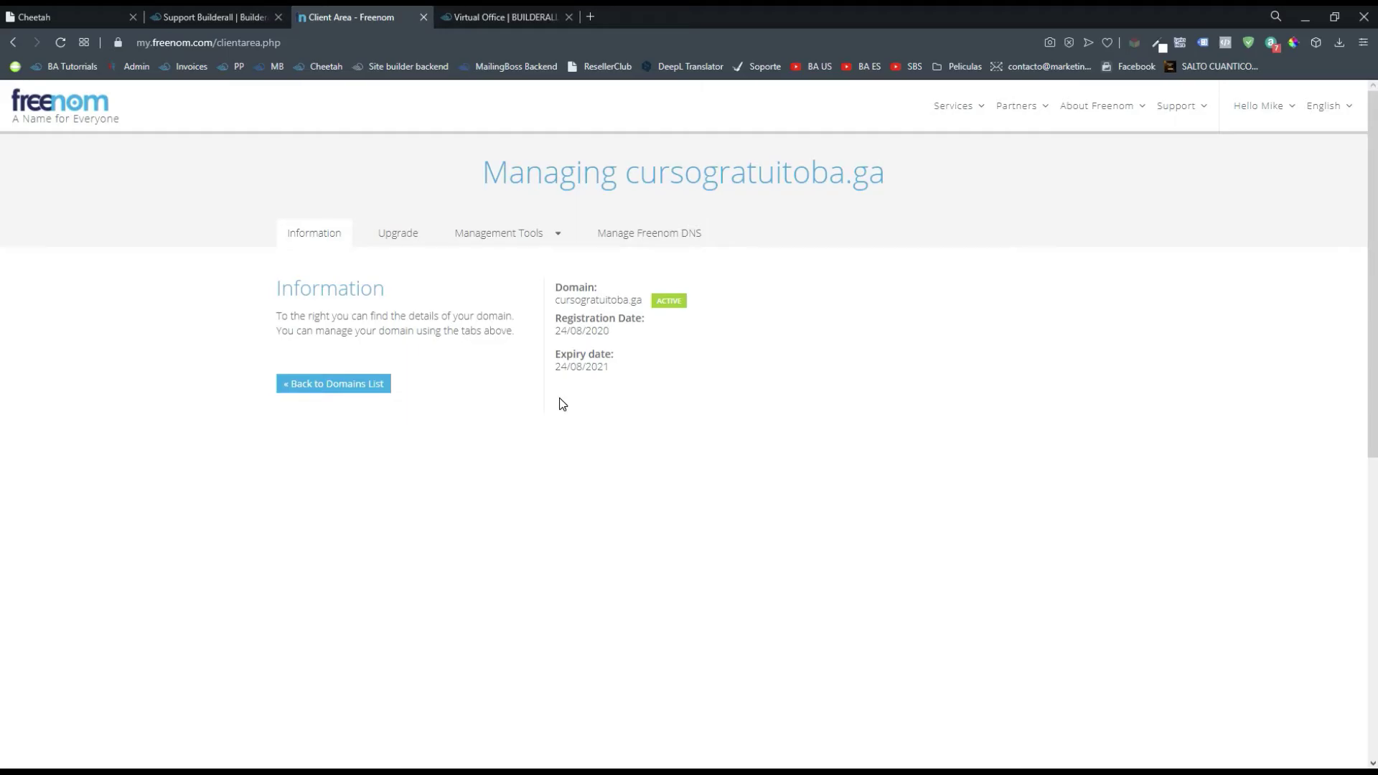
Check the Builderall name servers reference, then cancel Cheetah's open Connect Domain dialog
click(231, 10)
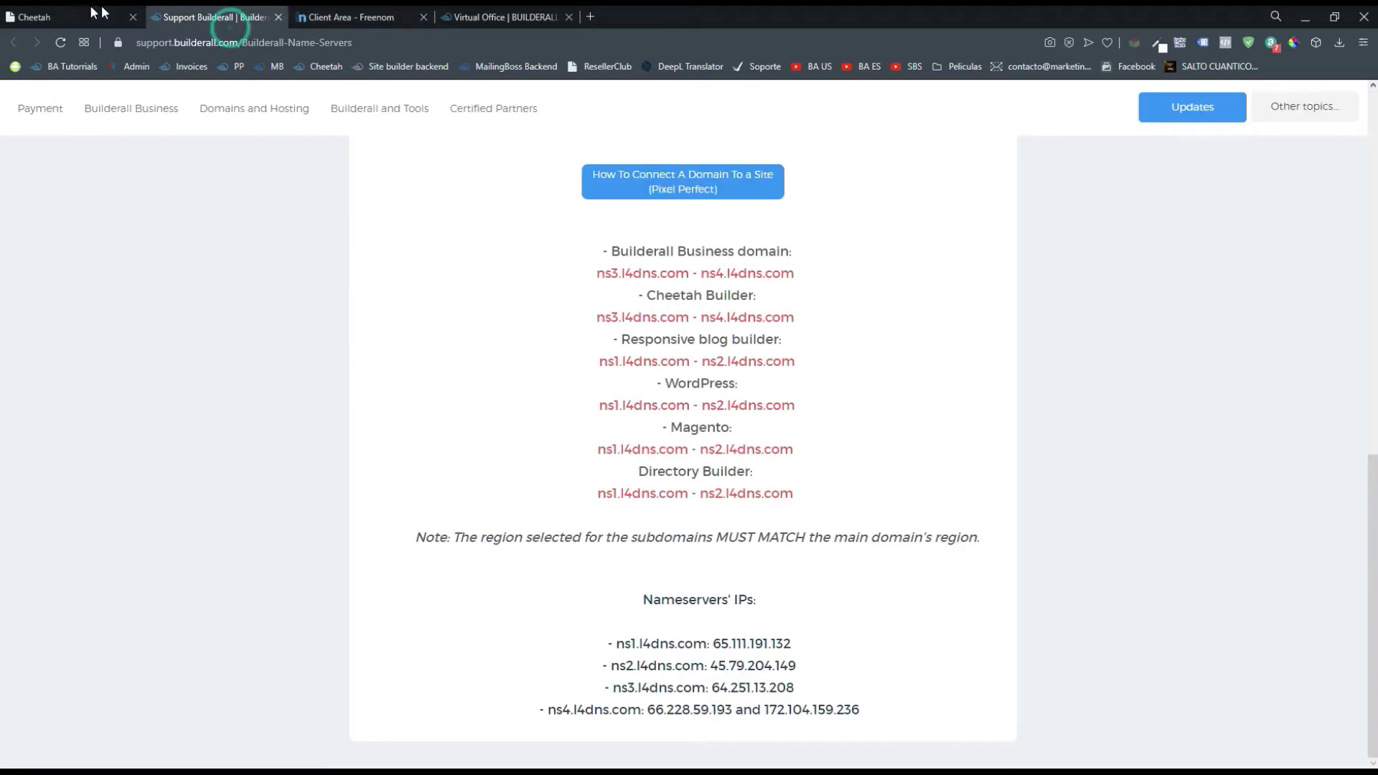
click(43, 17)
click(729, 511)
click(945, 614)
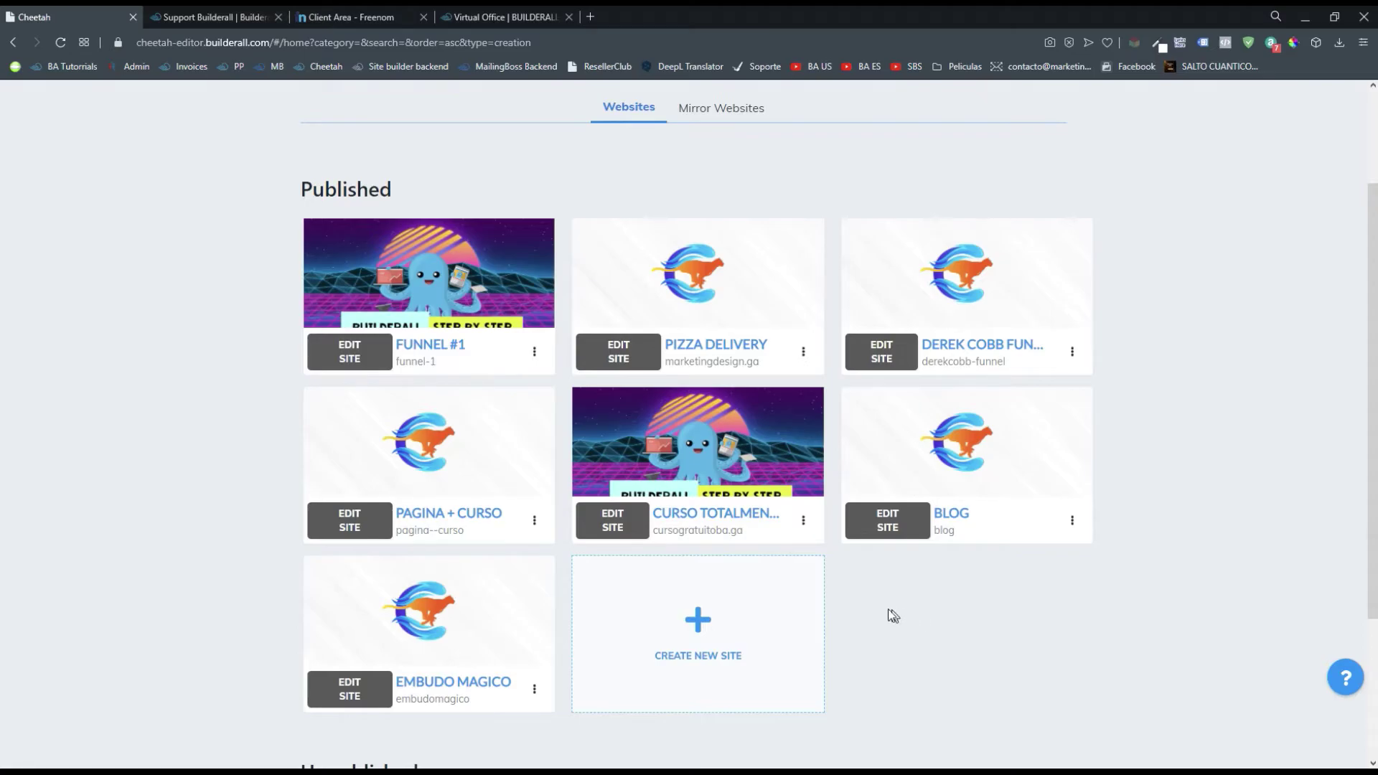
click(925, 634)
scroll(811, 459, up, 1)
scroll(783, 324, down, 3)
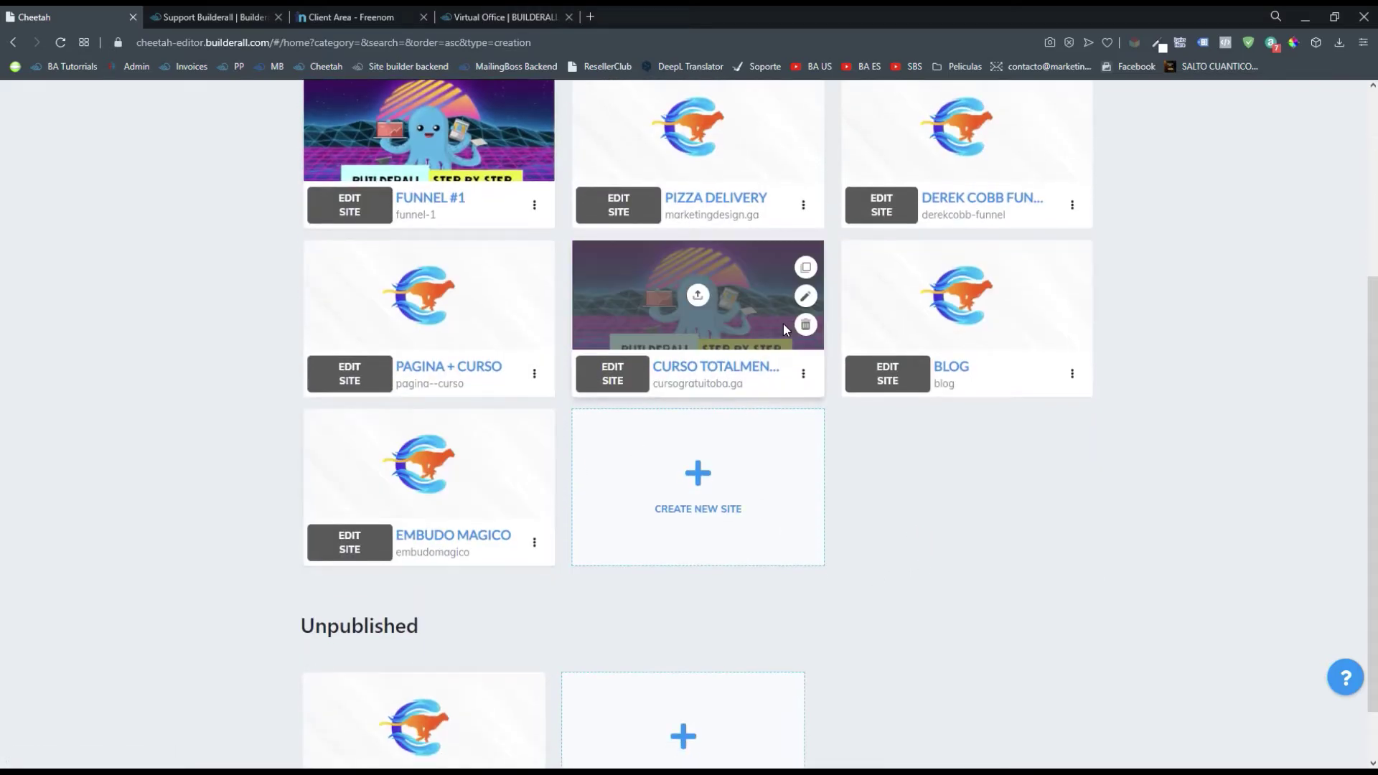
scroll(782, 331, up, 2)
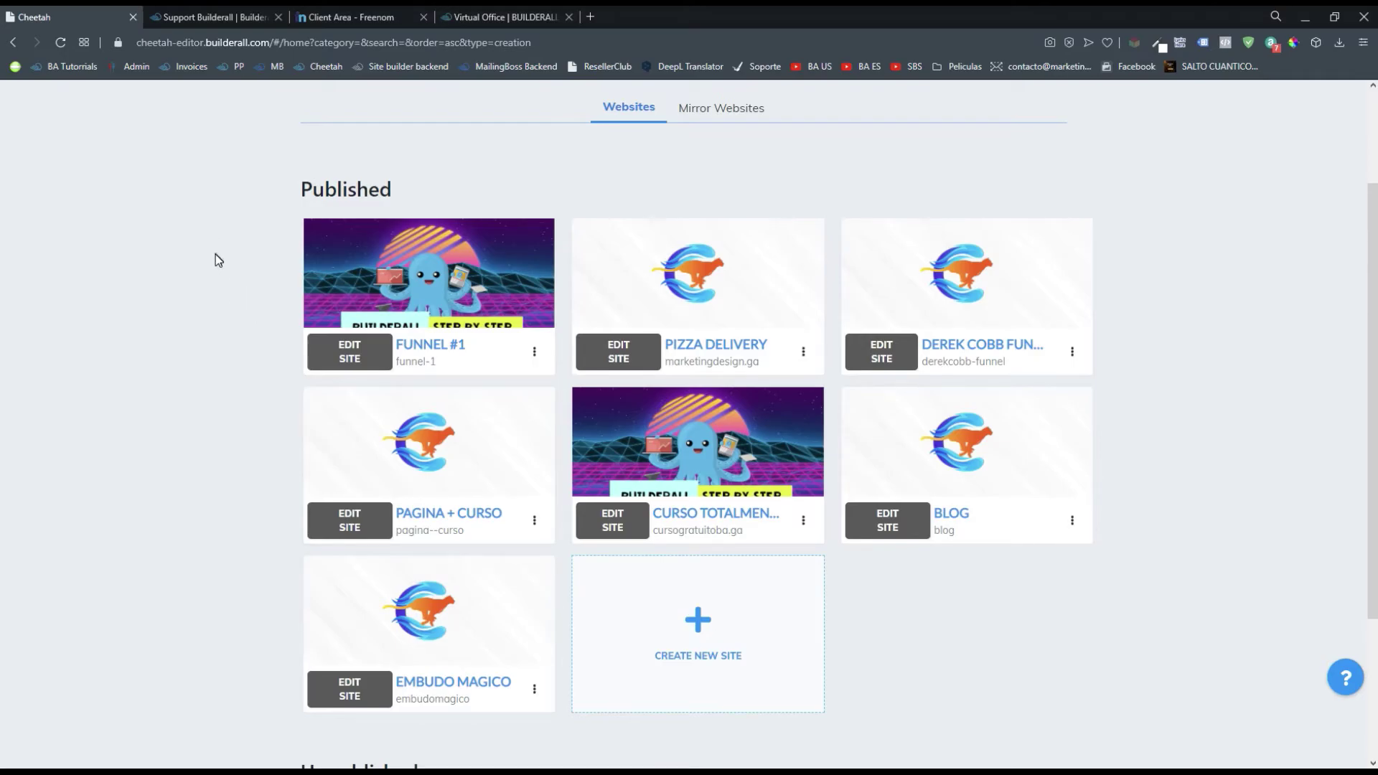
click(237, 19)
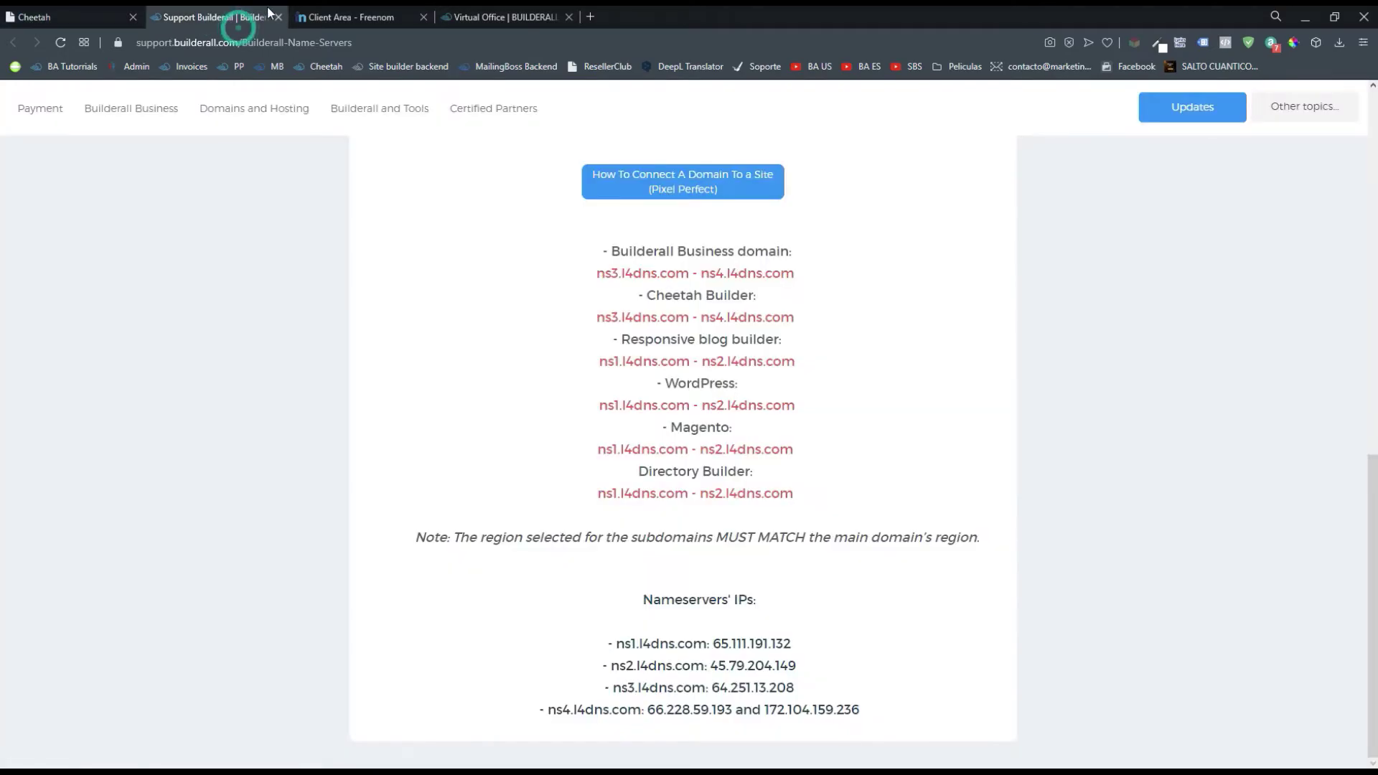
click(92, 20)
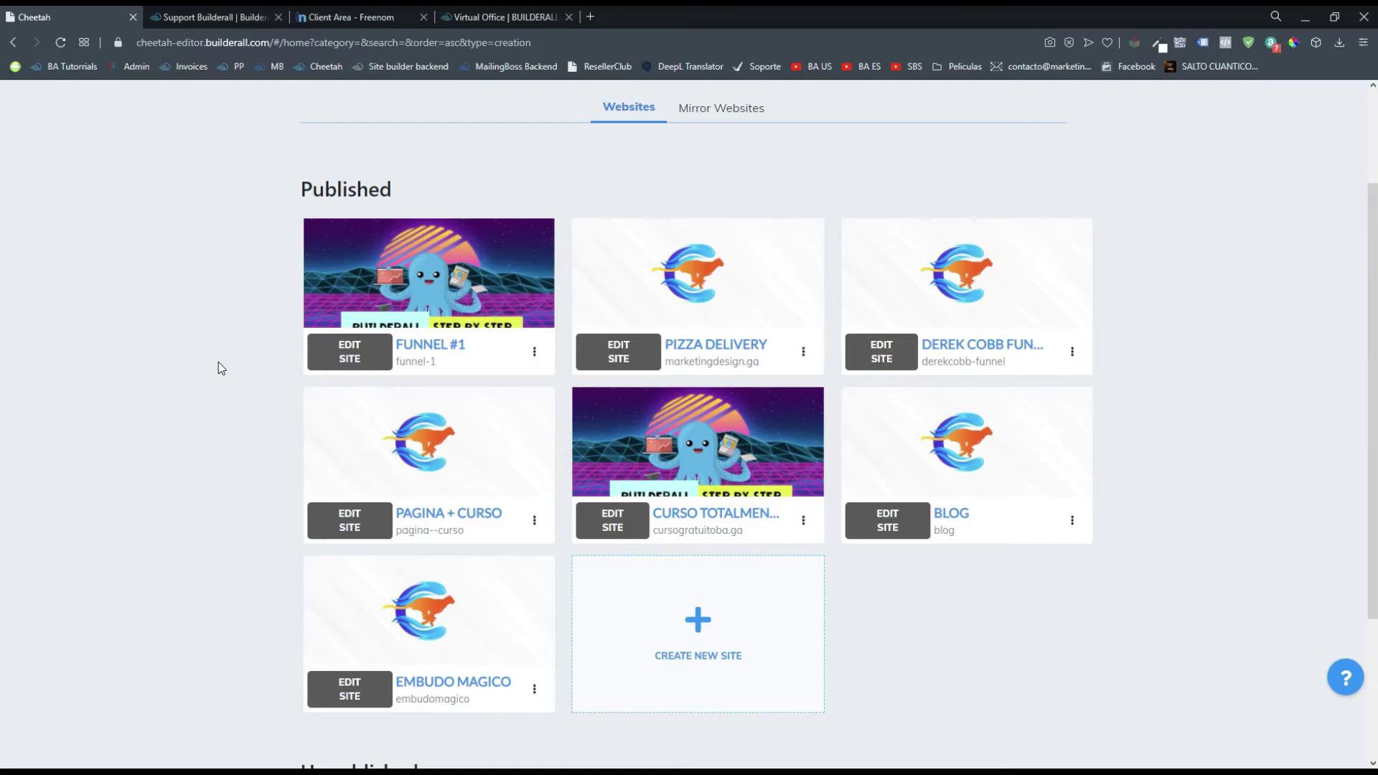
mouse_move(467, 475)
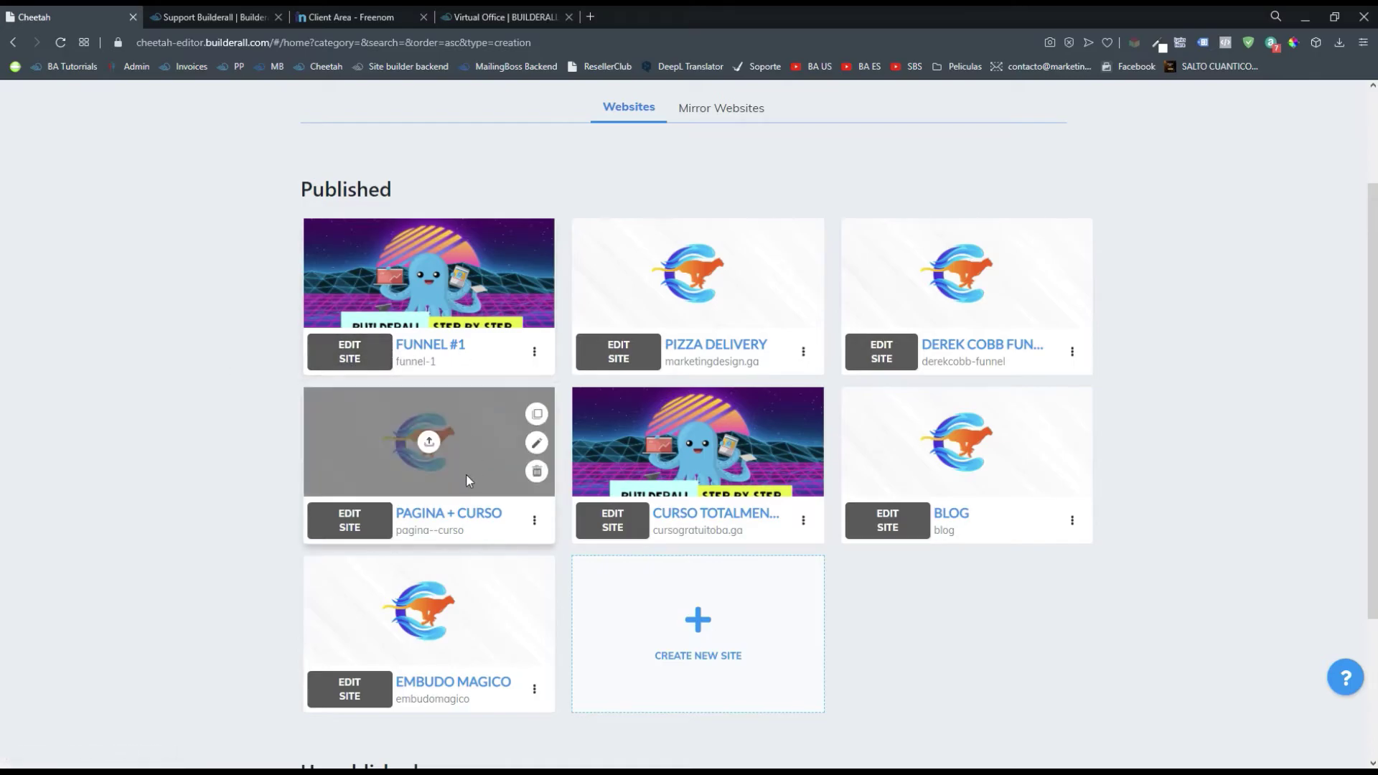
mouse_move(413, 324)
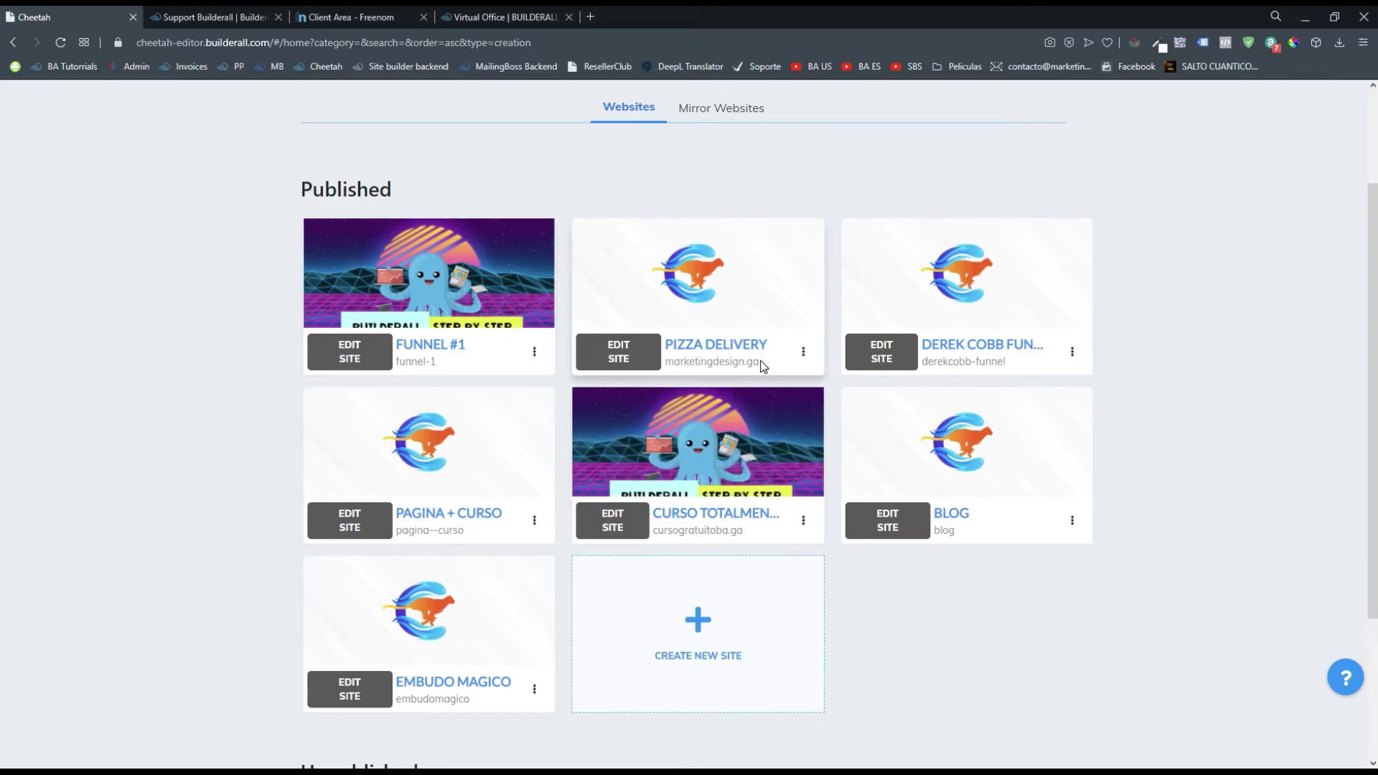
Enter marketing.marketingdesign.ga in Funnel #1's Connect Domain dialog, then strip the marketing. prefix
click(534, 351)
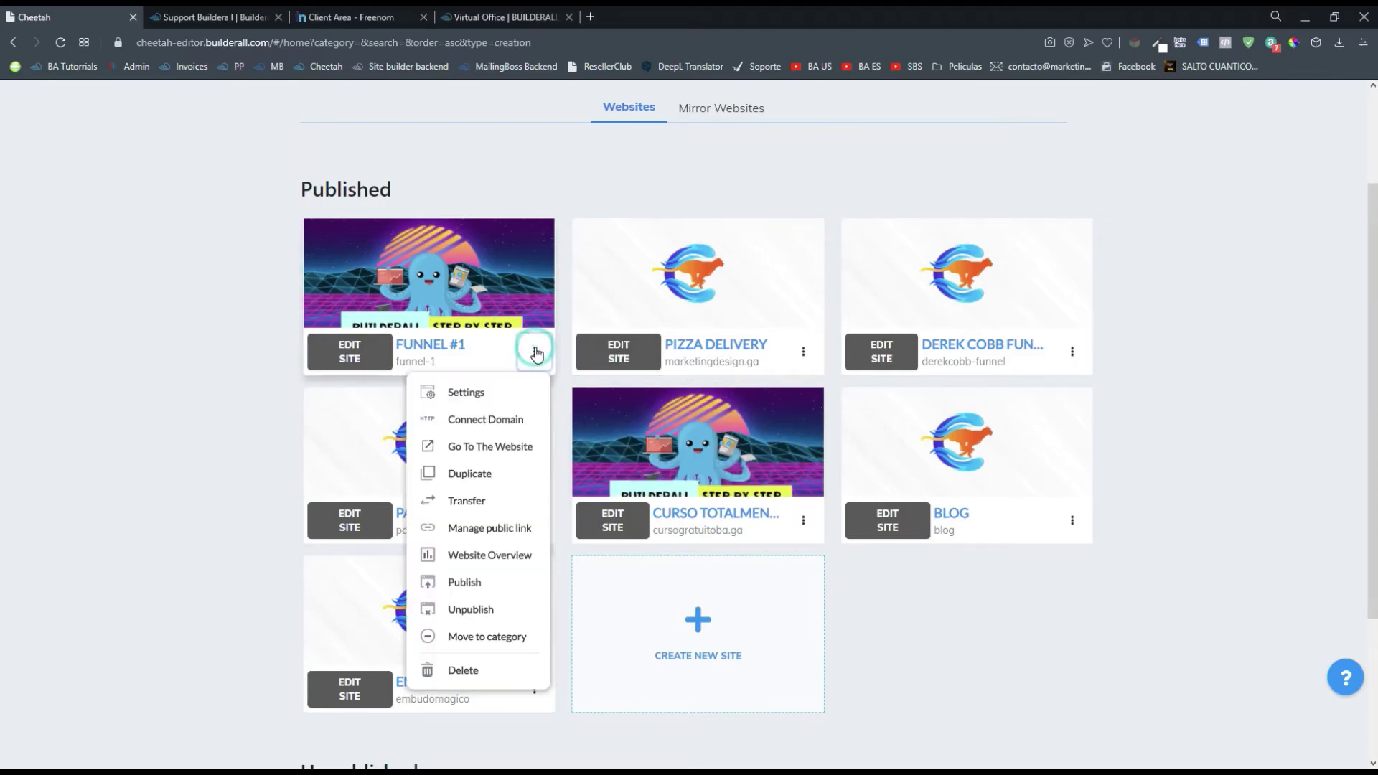
click(506, 427)
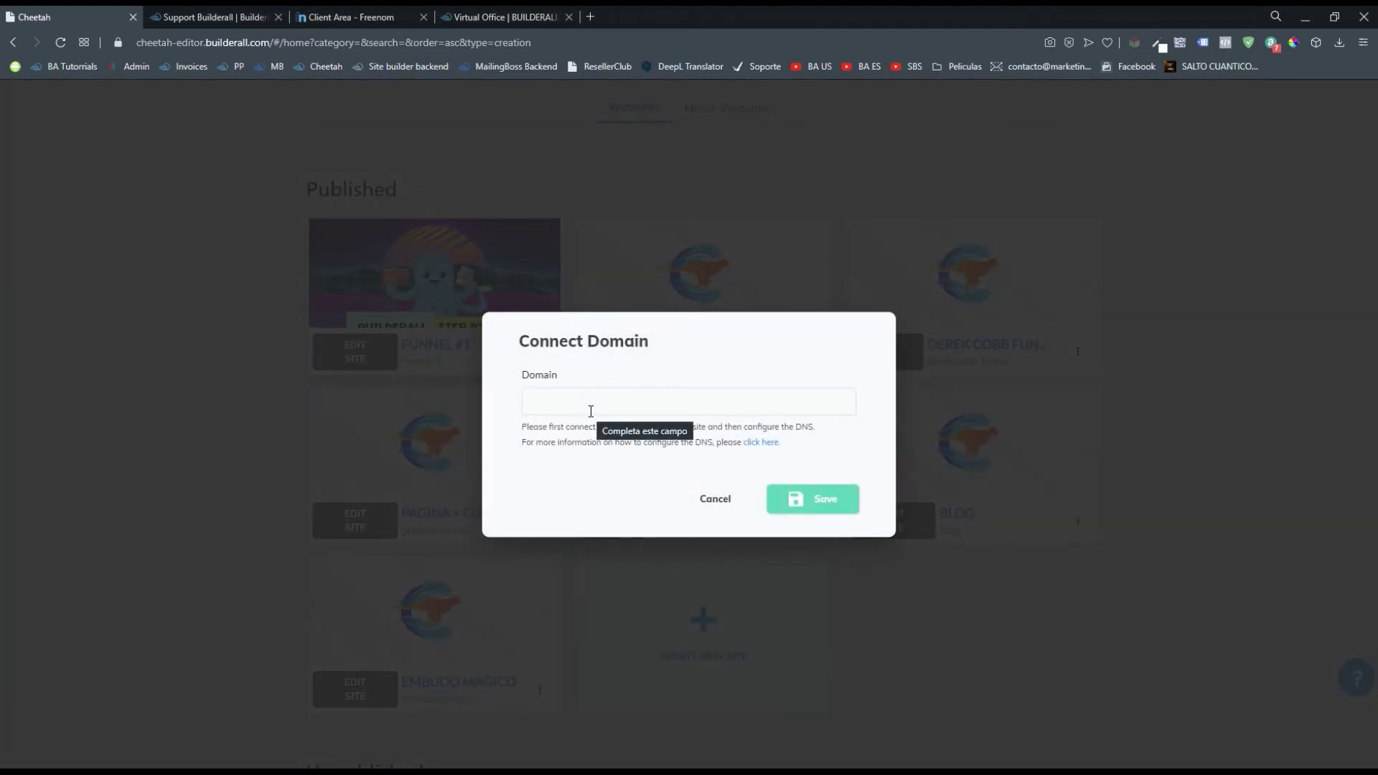
click(591, 411)
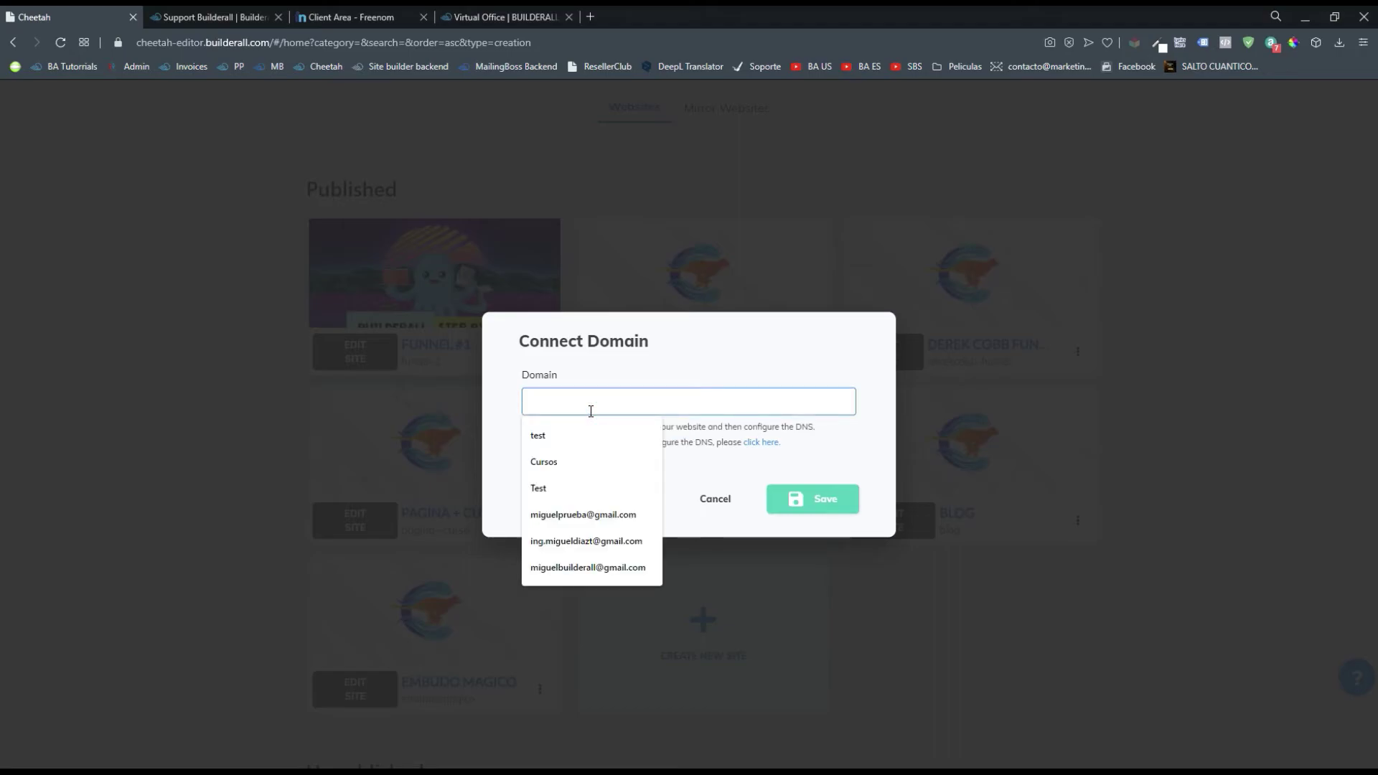
text(marketing)
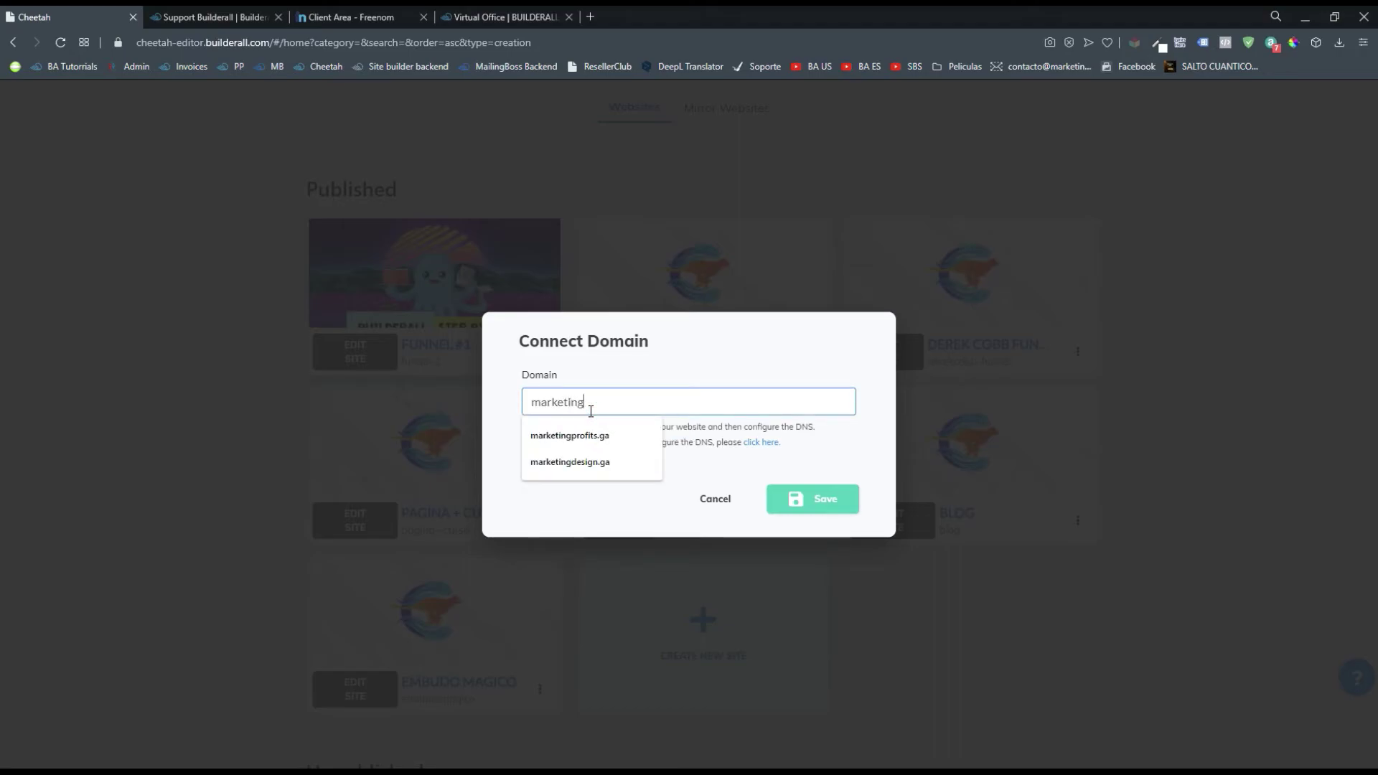
text(.marketingdesign.ga)
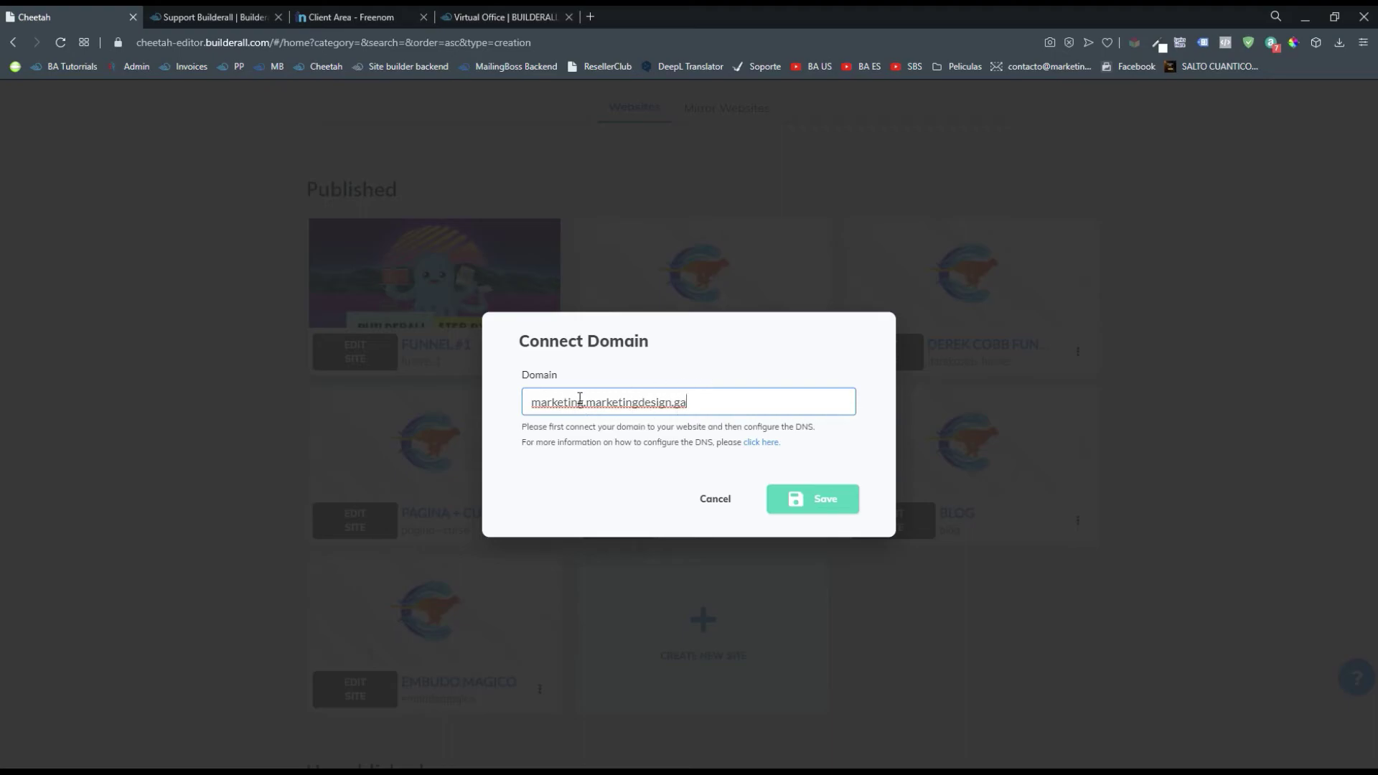
drag(588, 403, 528, 405)
key(BackSpace)
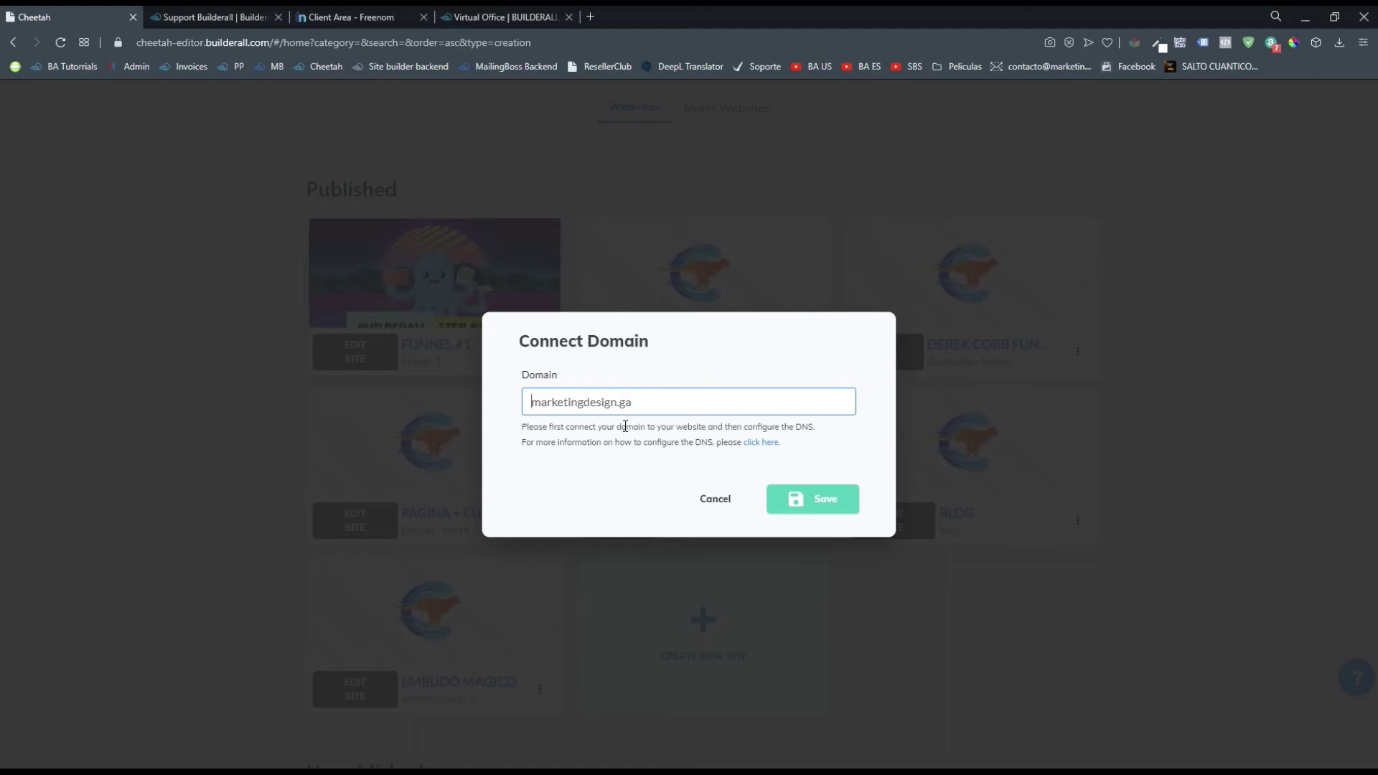
click(660, 406)
After checking Freenom, restore the 'marketing.' prefix and save and confirm marketing.marketingdesign.ga
click(328, 17)
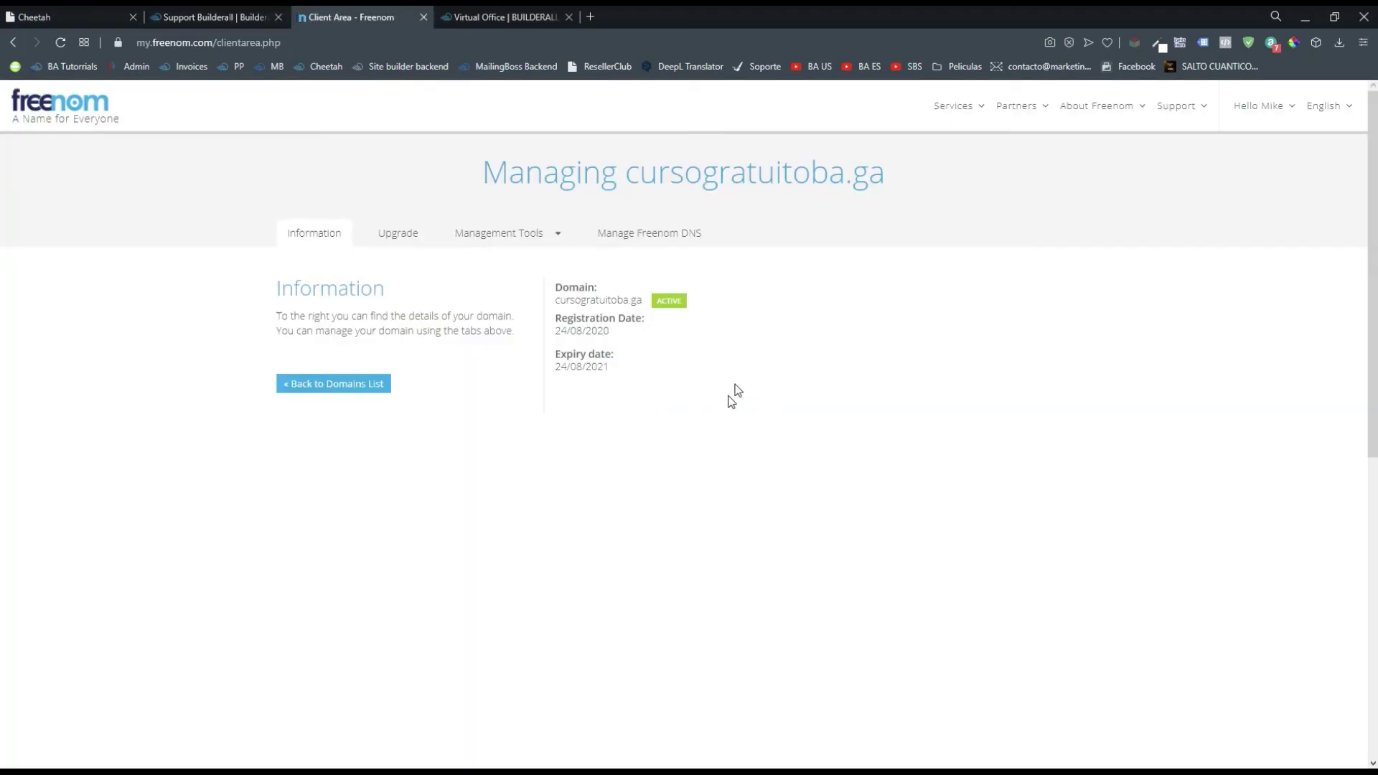
click(63, 18)
click(533, 400)
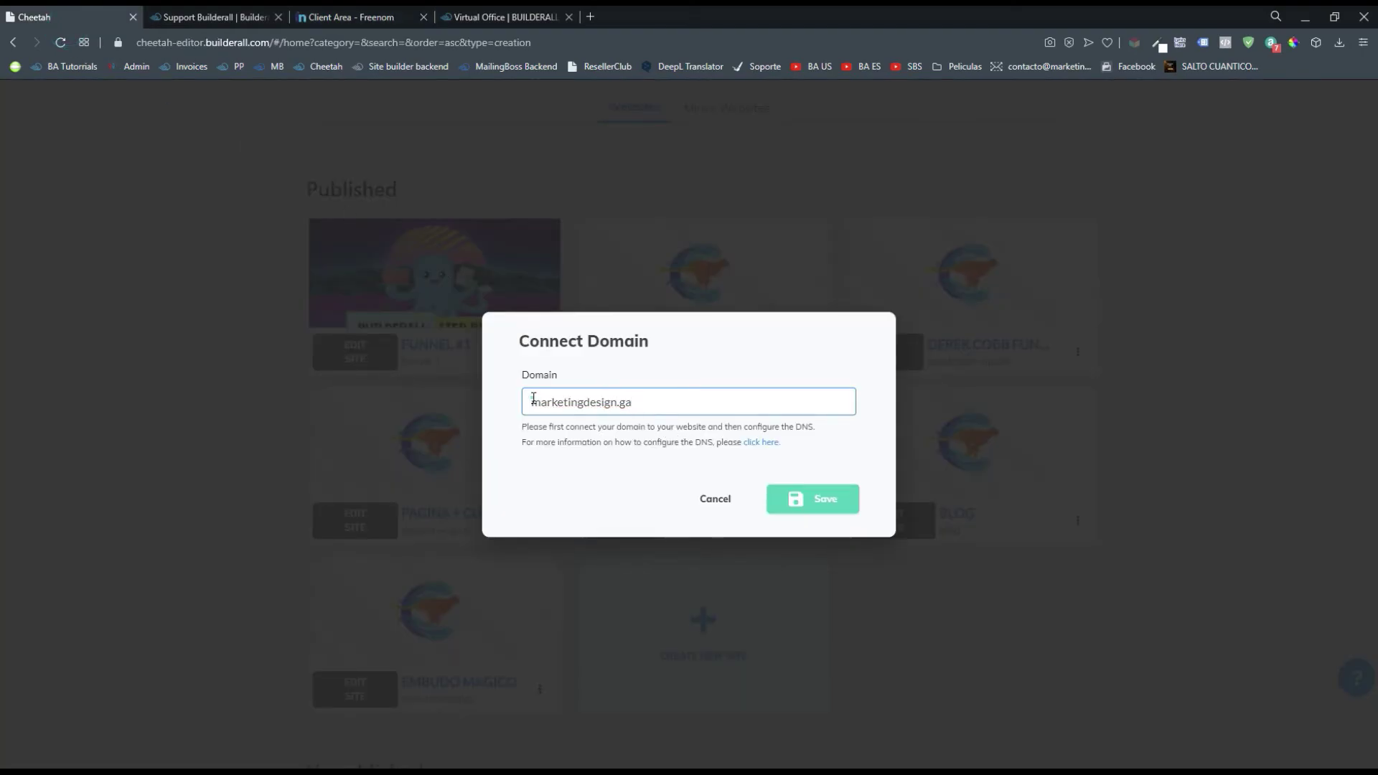
text(marketing.)
click(821, 496)
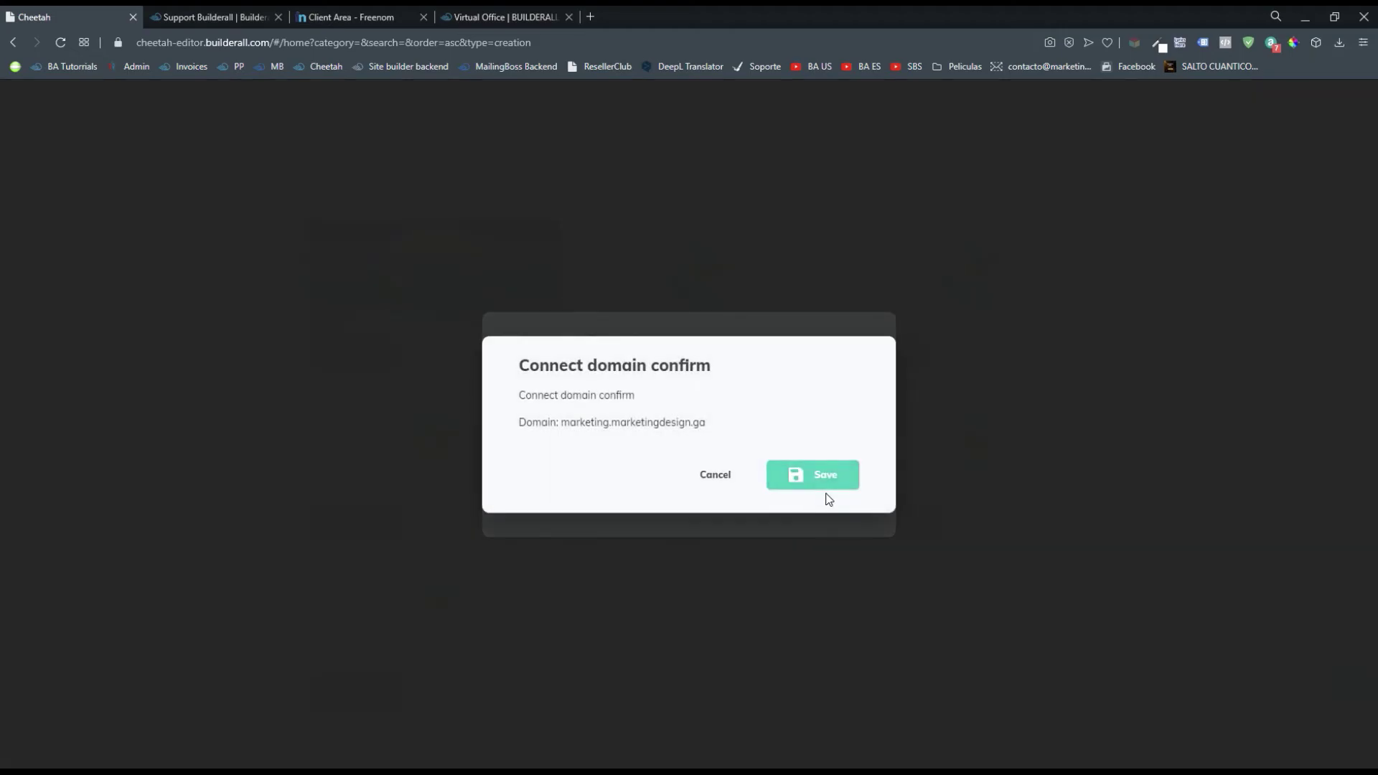
click(825, 480)
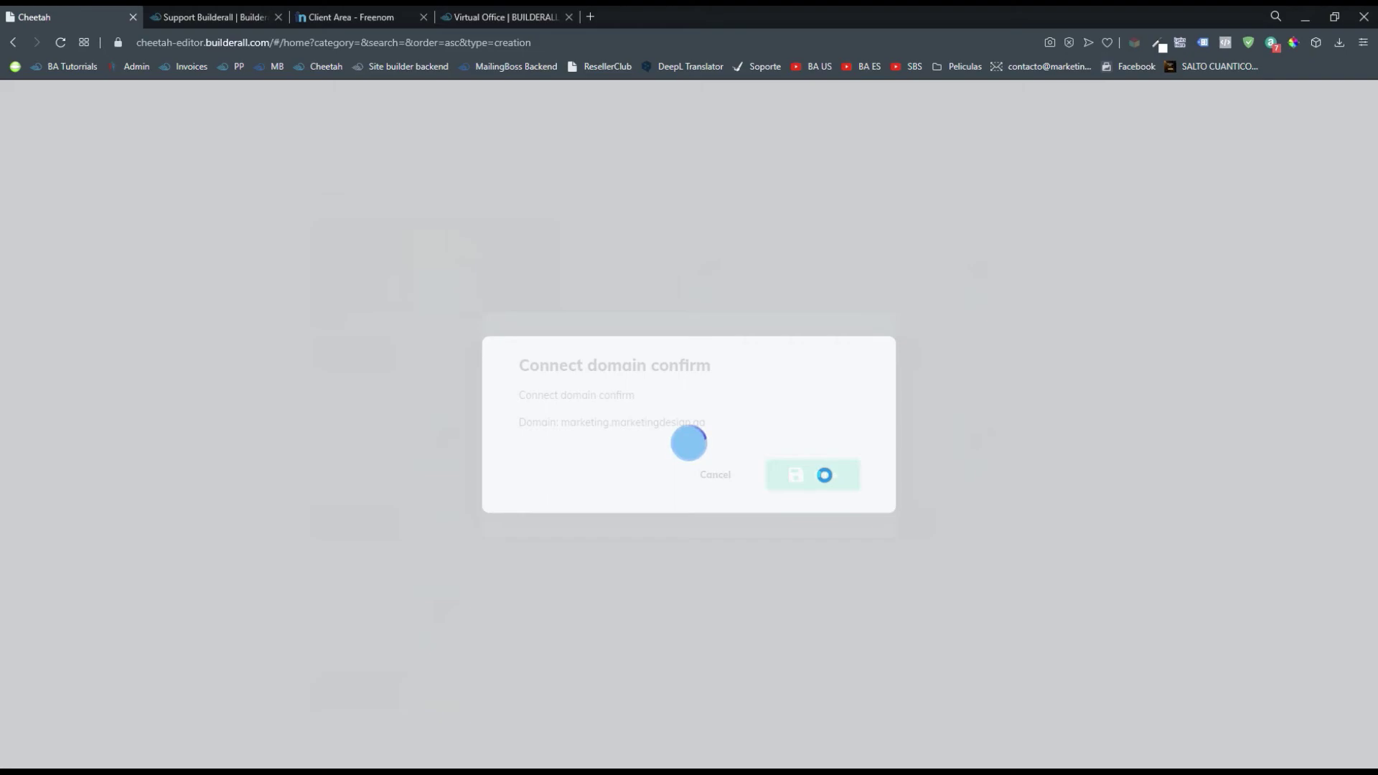
Glance at Freenom and the name servers list, then see FUNNEL #1 under marketing.marke… in Cheetah
click(334, 25)
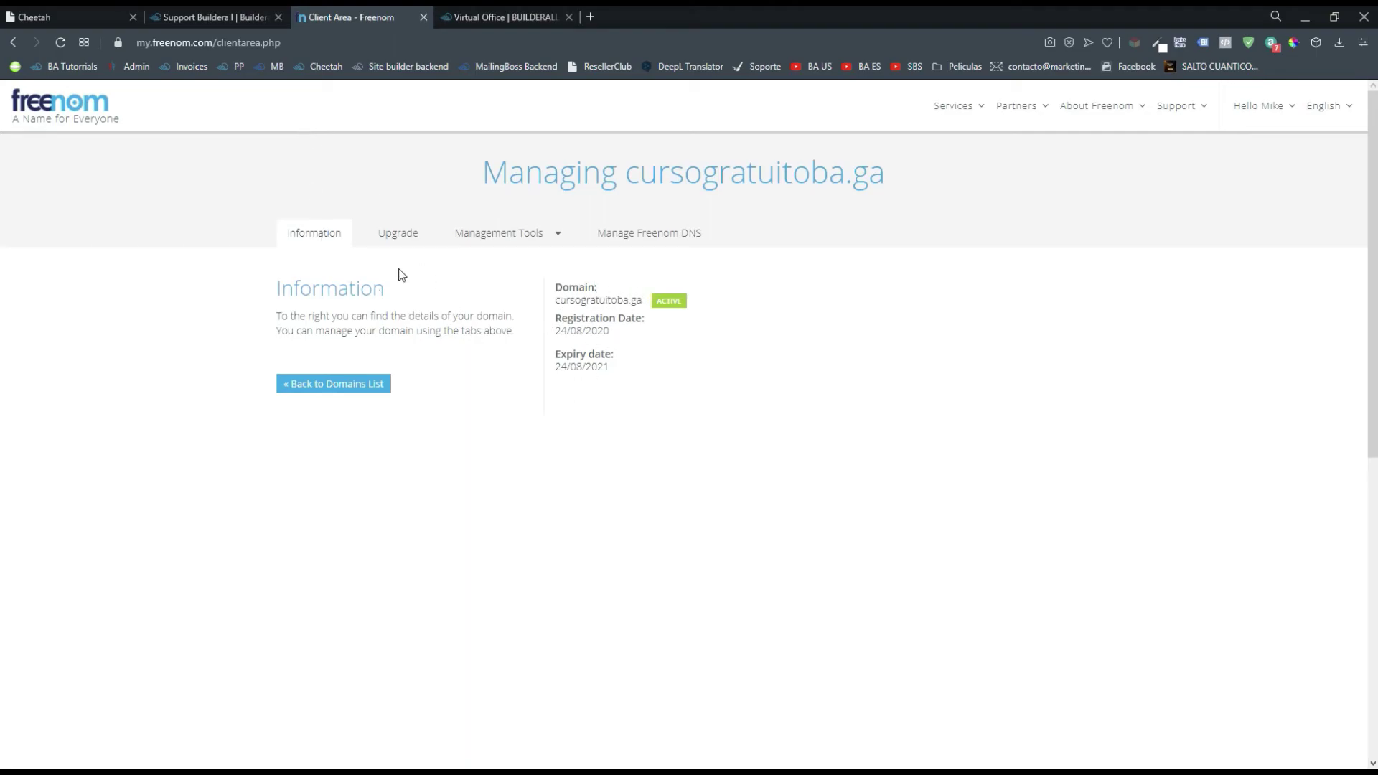
click(242, 21)
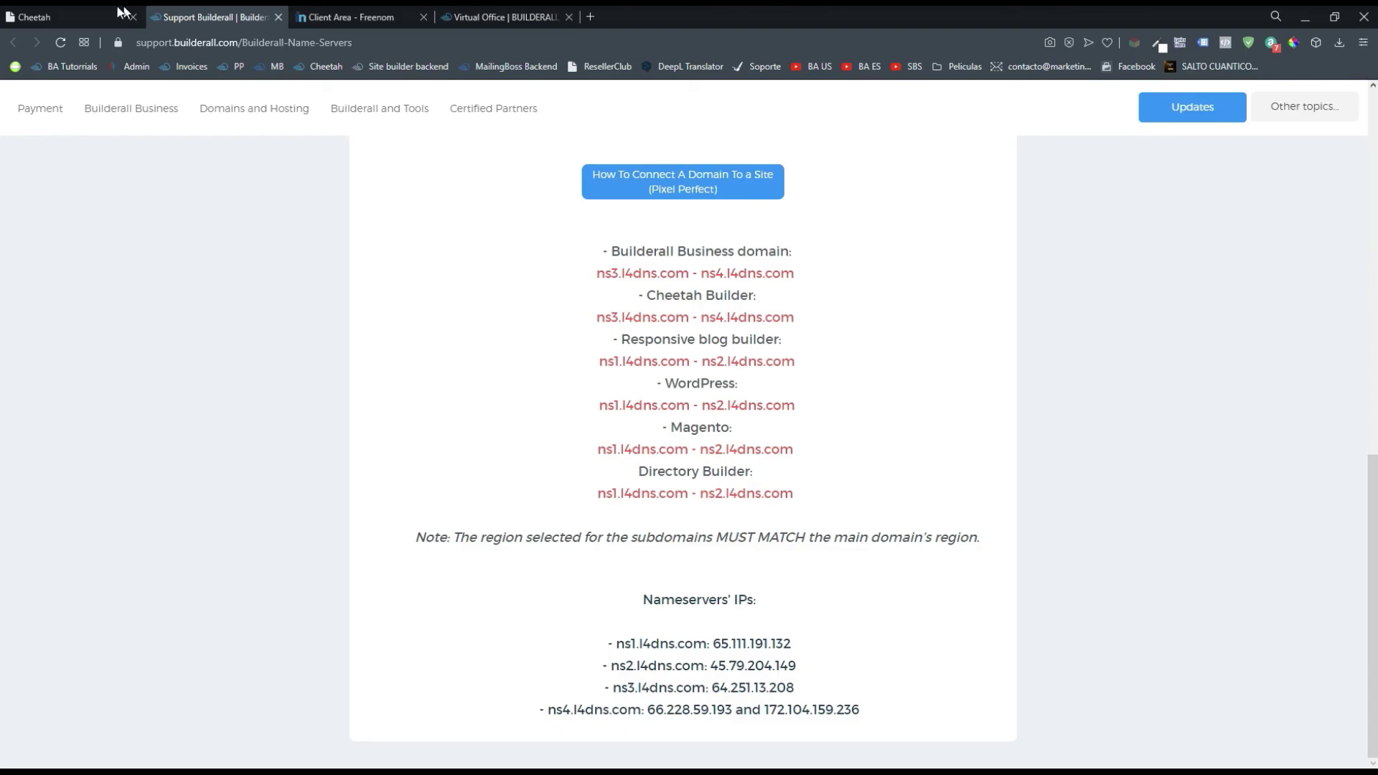
click(92, 11)
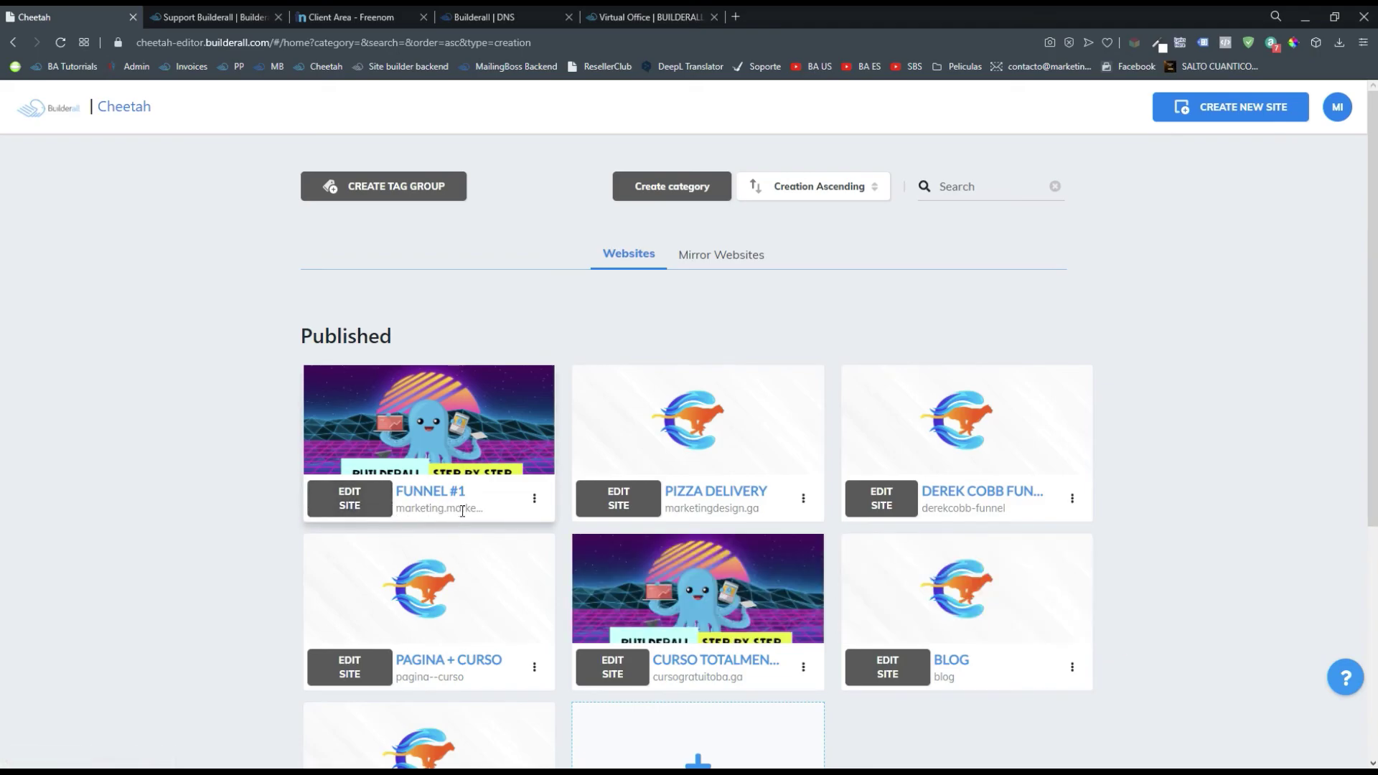
Launch Funnel #1 at marketing.marketingdesign.ga in a new tab, then return to the Cheetah Websites list
click(426, 495)
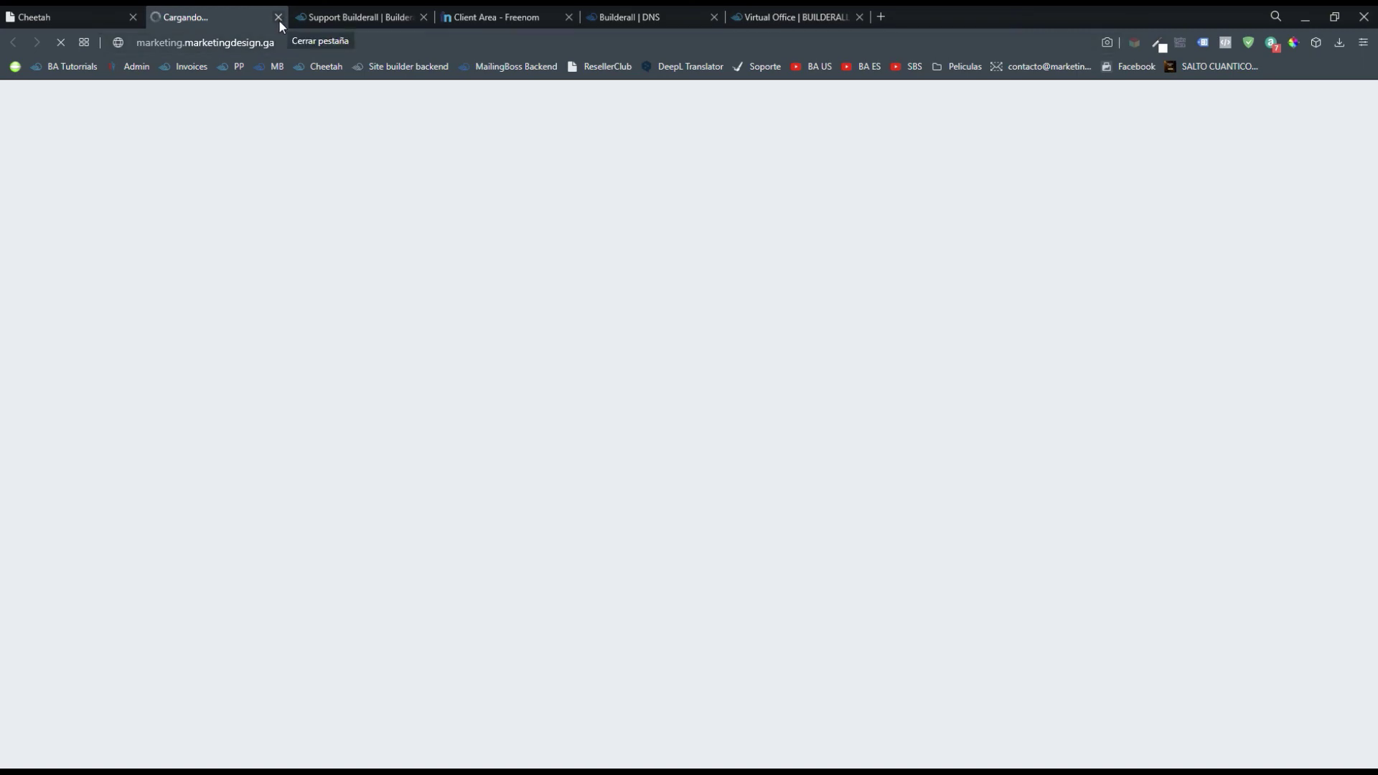
click(109, 14)
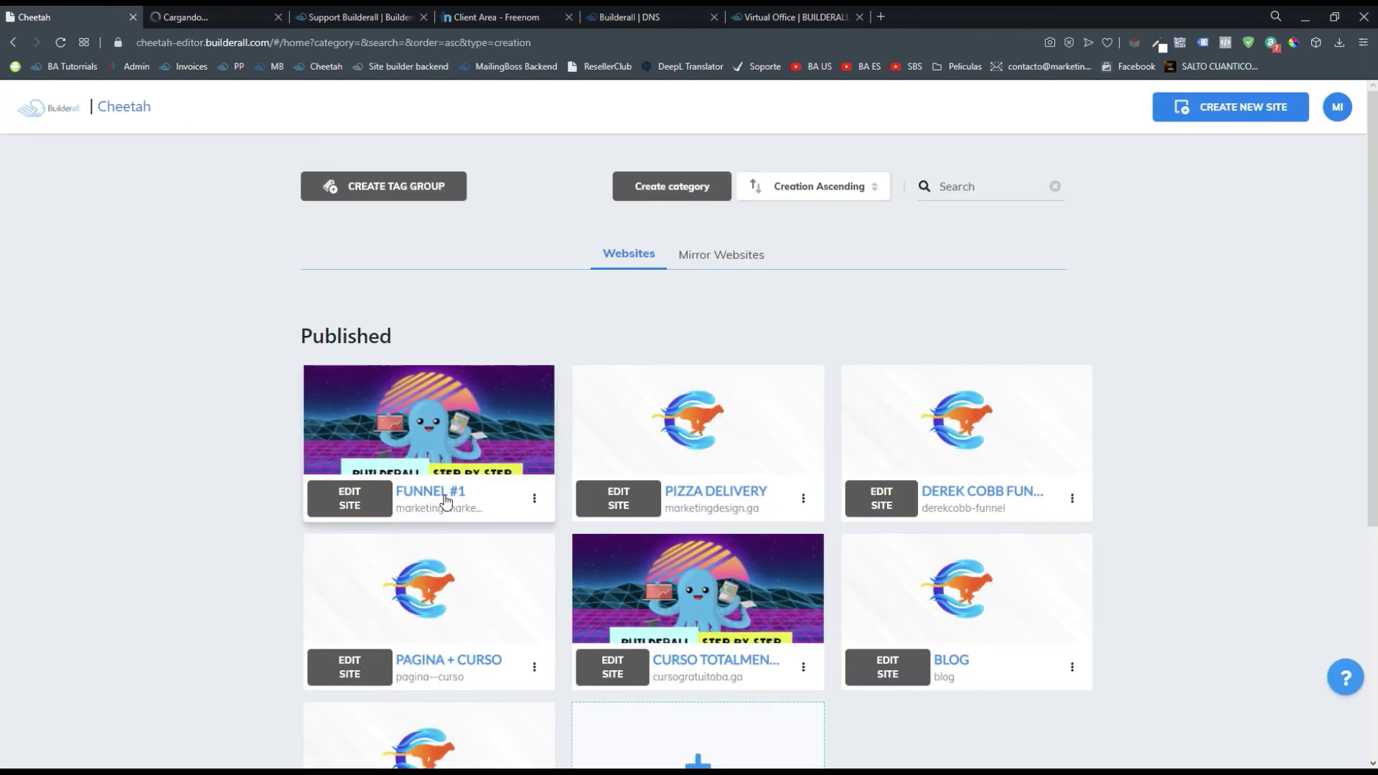